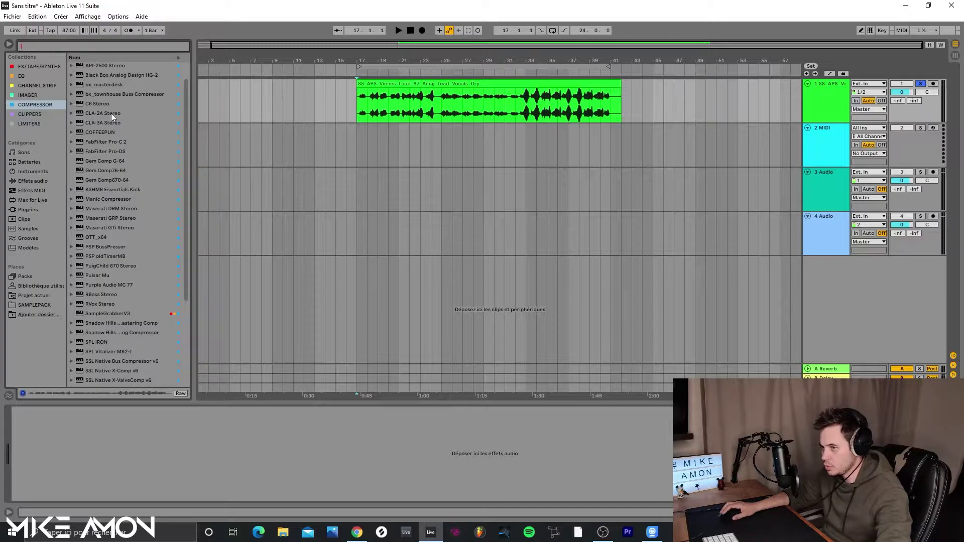
Add the CLA-2A Stereo compressor to the lead vocal track and set its peak reduction to about 47 while listening to the vocal
double_click(104, 114)
left_click_drag(477, 118, 517, 137)
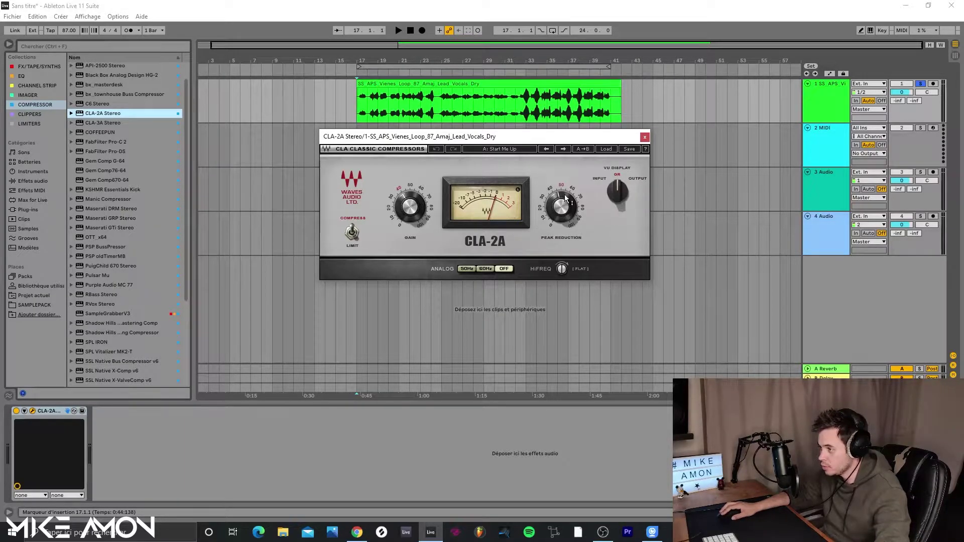
mouse_move(558, 212)
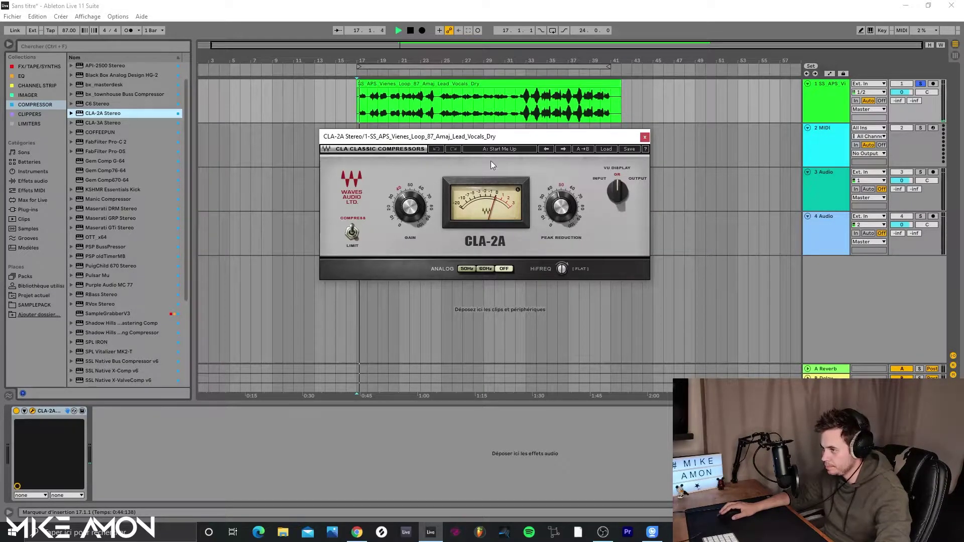
left_click_drag(560, 207, 561, 204)
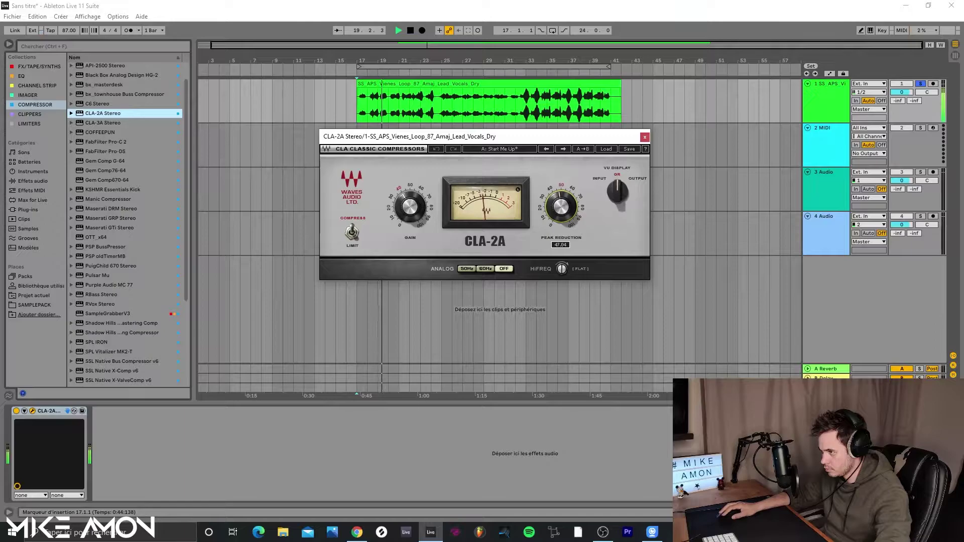
key("space")
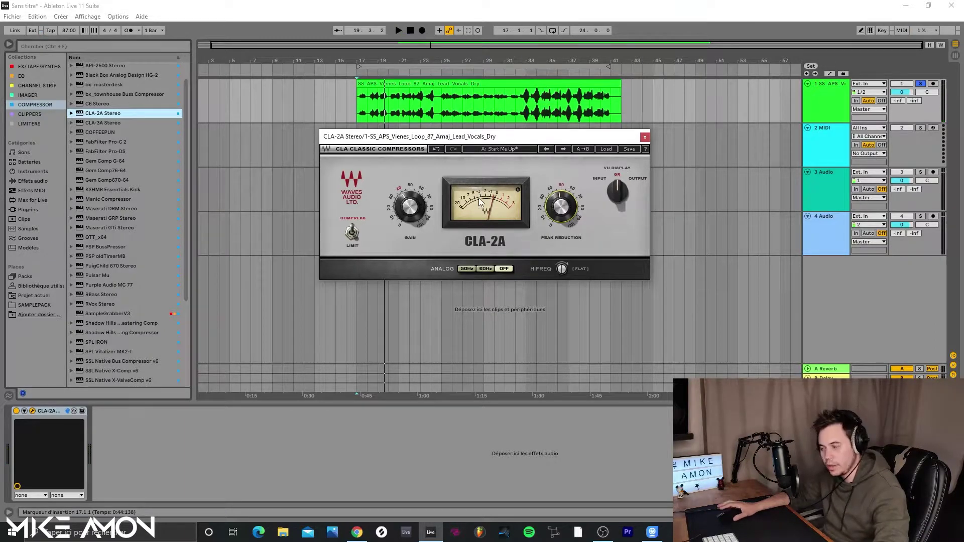
key("space")
mouse_move(557, 216)
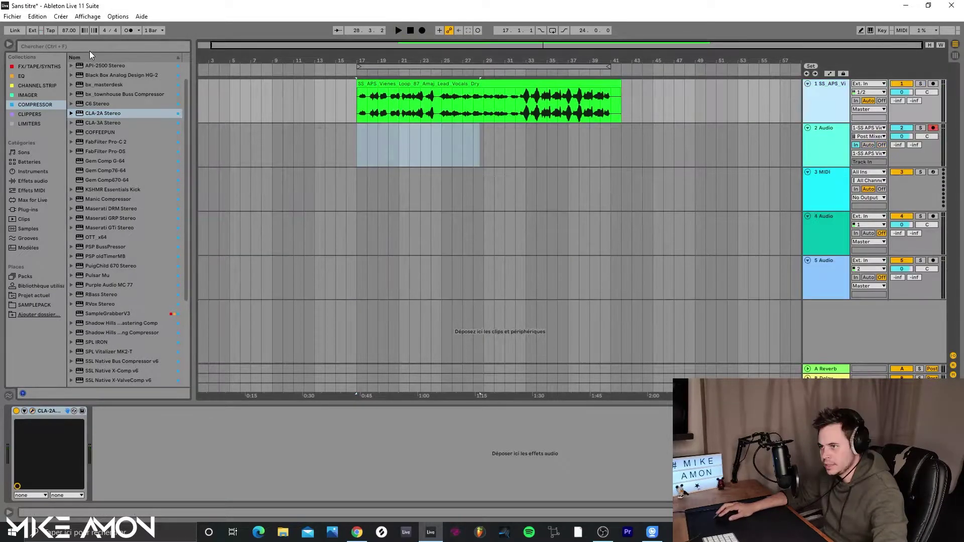
Search the browser for rvo and add RVox Stereo after the CLA-2A on the lead vocal track
left_click(89, 47)
type("rvo")
key("Down")
key("Return")
Set RVox's compression to -6.0 and its gain to -1.1 while auditioning the vocal, and close its window
left_click_drag(522, 210, 551, 215)
key("space")
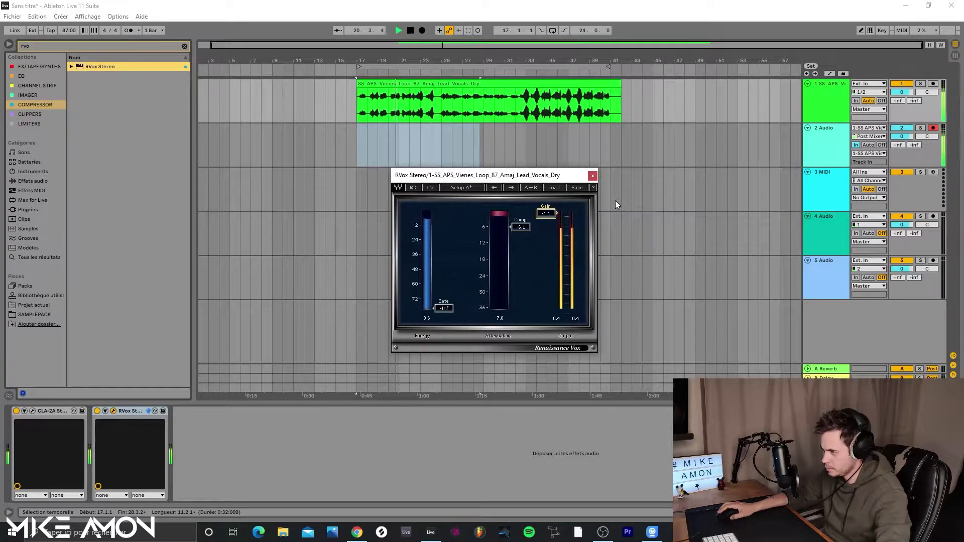
key("space")
left_click(495, 227)
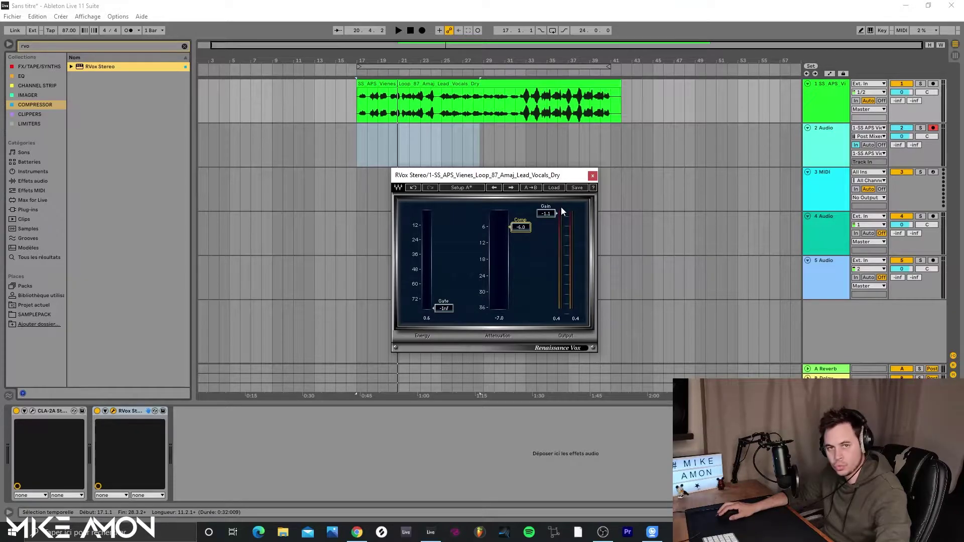
left_click(592, 175)
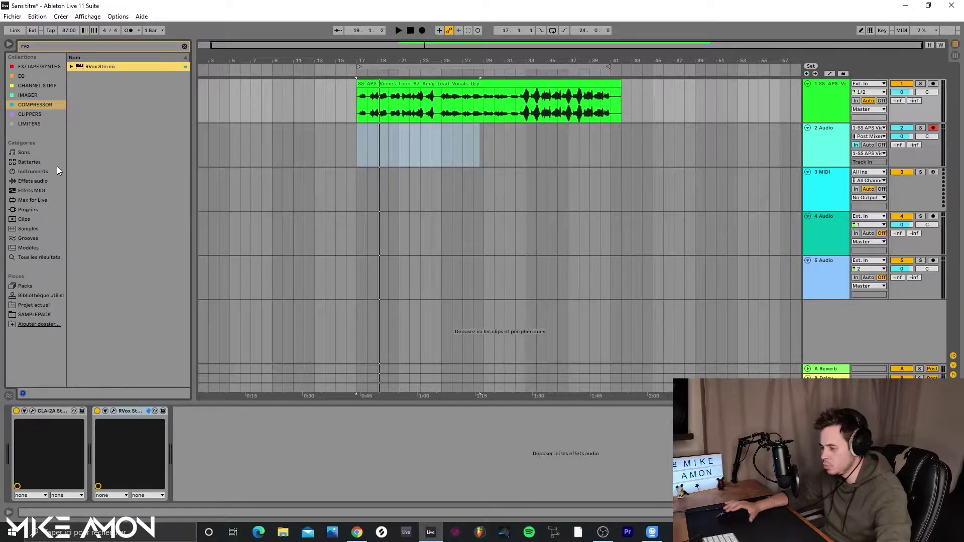
Add EQ Eight after RVox on the lead vocal track and enlarge its frequency display
left_click(363, 104)
left_click(28, 66)
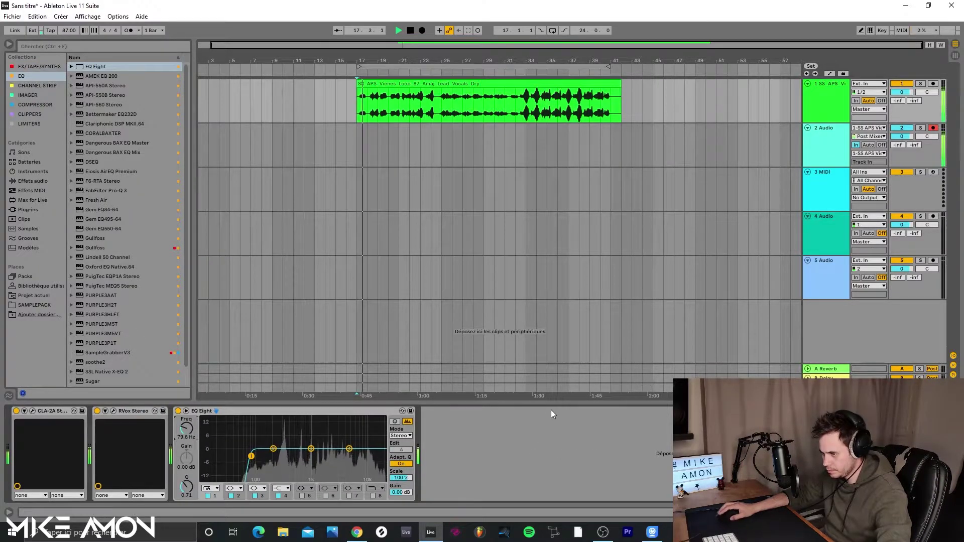
key("space")
left_click(223, 443)
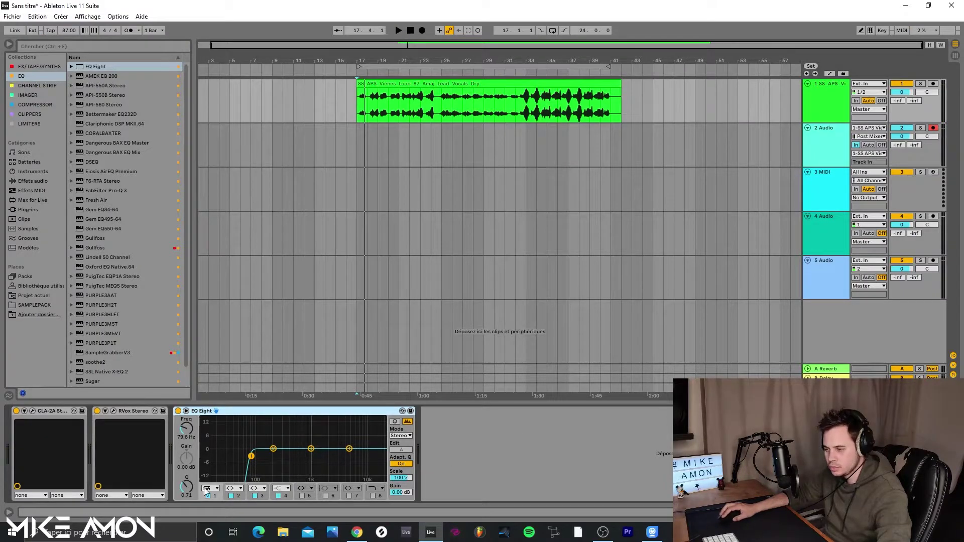
double_click(294, 474)
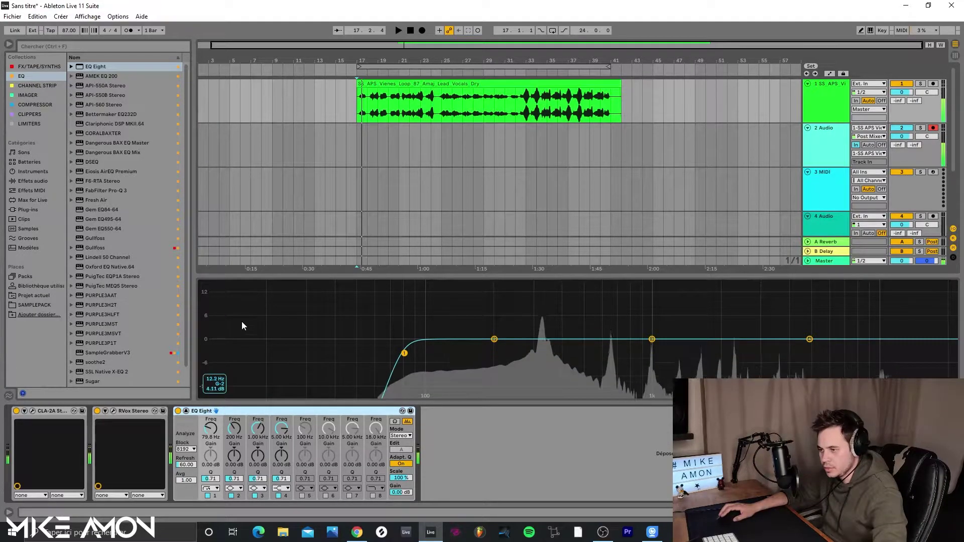
Move EQ Eight's low cut on band 1 to about 81.4 Hz during playback and collapse the enlarged display
key("space")
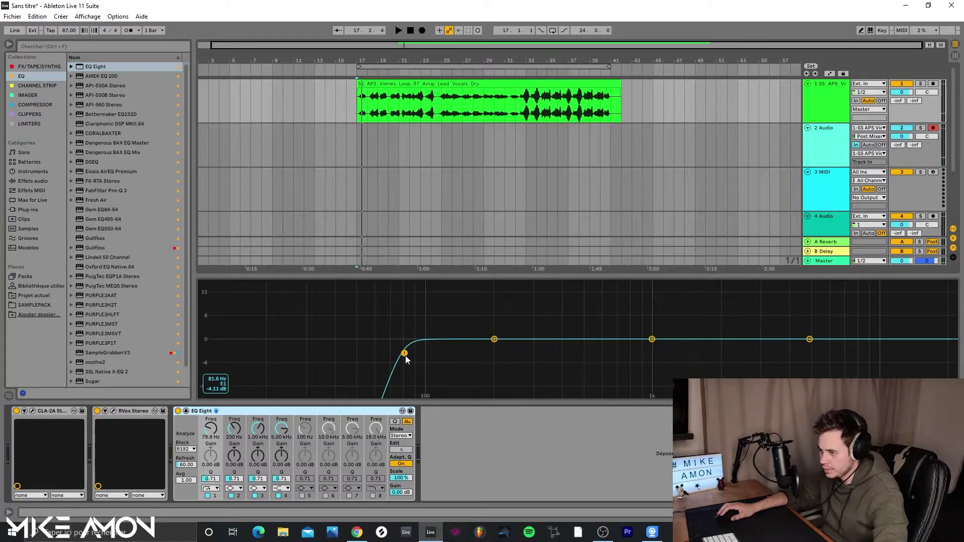
key("space")
left_click_drag(405, 356, 410, 353)
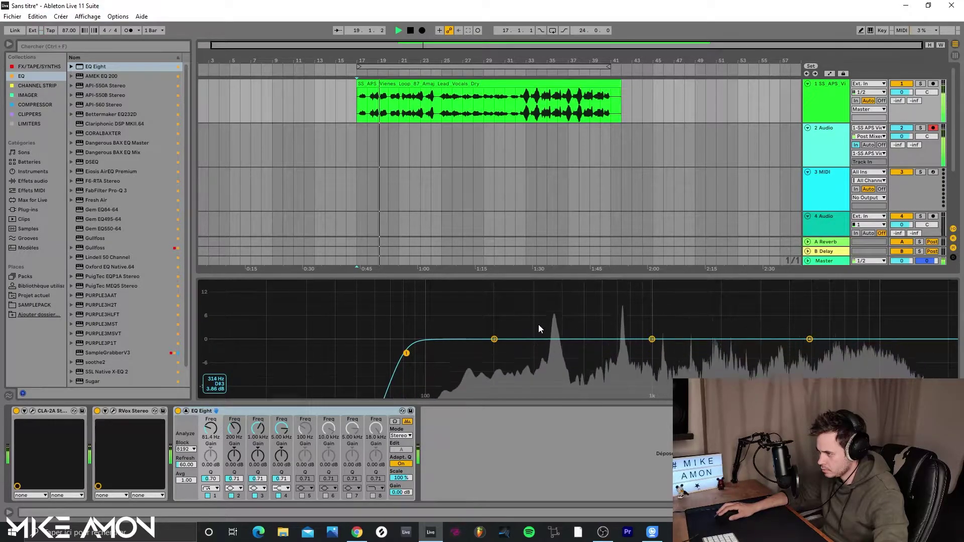
key("space")
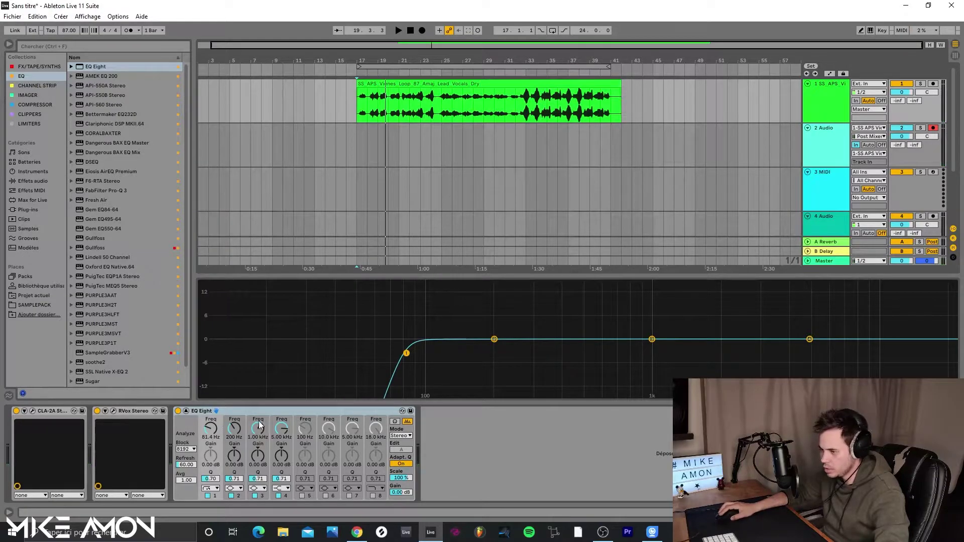
left_click(186, 411)
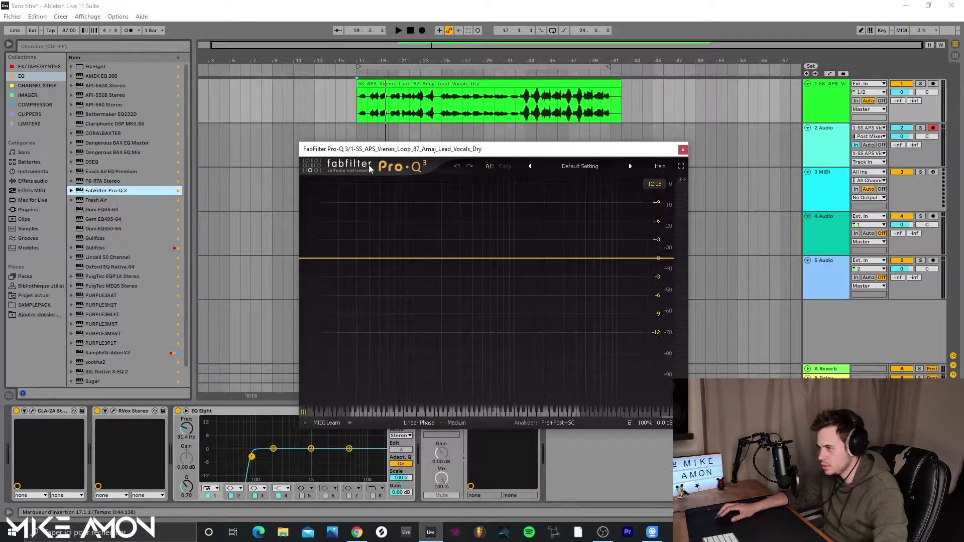
In Pro-Q 3, create a 24 dB/oct low cut at about 84 Hz and a narrow, boosted bell on the vocal's first strong resonance
key("space")
left_click_drag(341, 258, 403, 259)
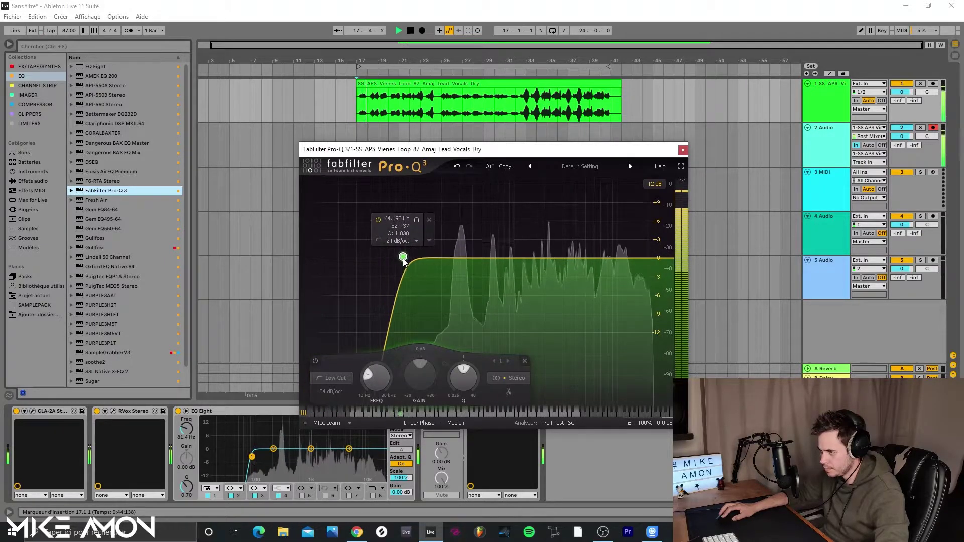
left_click(461, 258)
left_click_drag(461, 374, 472, 343)
left_click_drag(505, 376, 513, 343)
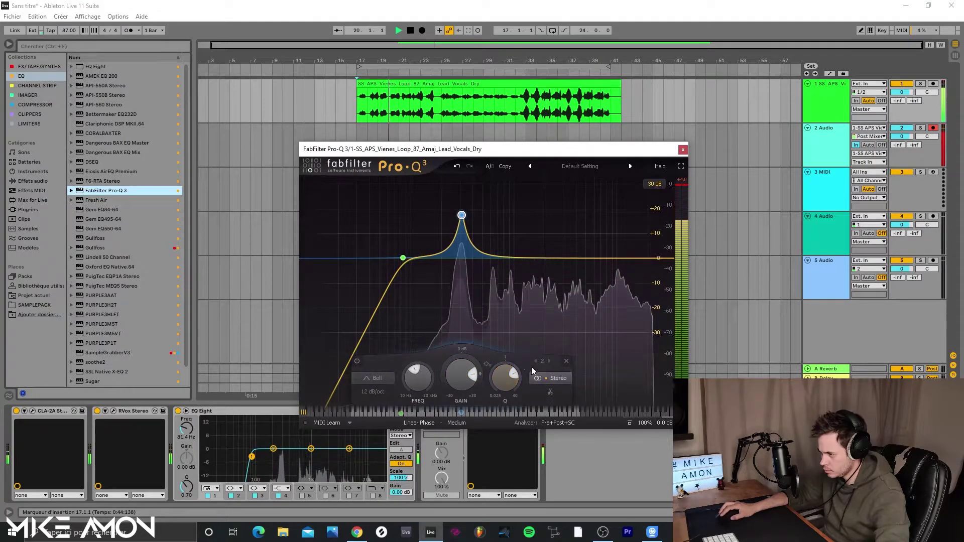
Tune the second Pro-Q 3 band to about 323 Hz and lower its gain to about -5.2 dB
left_click(475, 232)
left_click_drag(477, 236, 479, 236)
left_click_drag(454, 361, 475, 463)
key("space")
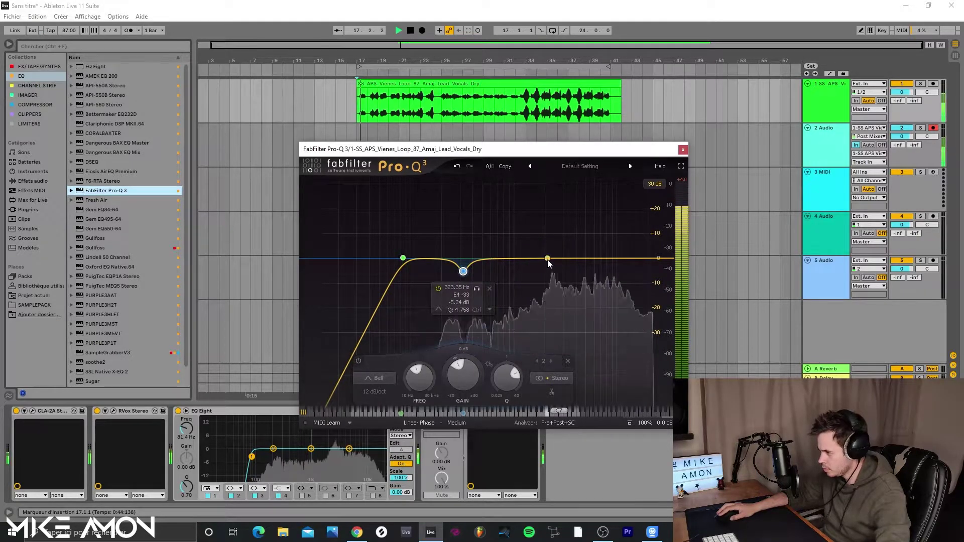
Add a third narrow bell in Pro-Q 3, sweep it boosted to about 655 Hz, and cut it to about -3.1 dB
left_click(493, 259)
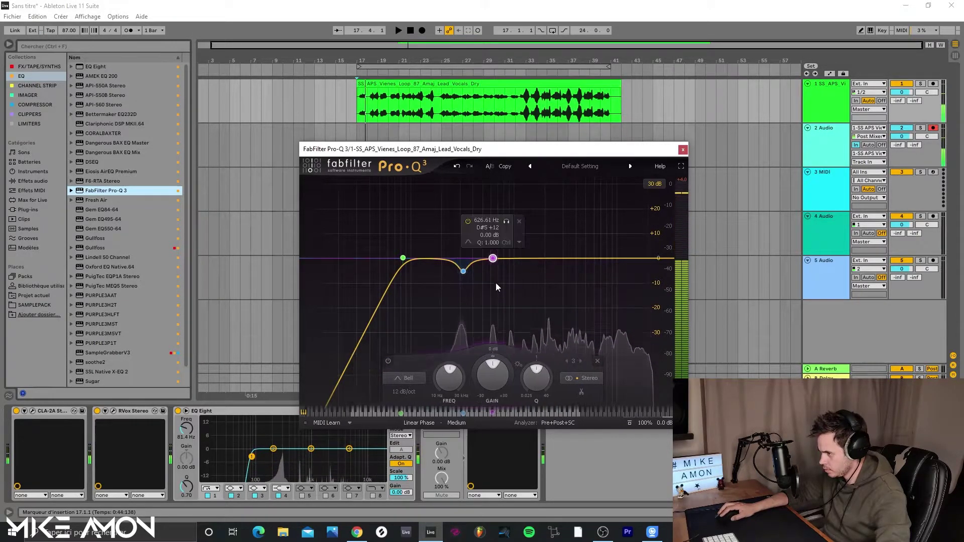
left_click_drag(492, 376, 504, 348)
key("space")
mouse_move(523, 237)
left_click_drag(505, 210, 511, 212)
left_click_drag(489, 369, 489, 427)
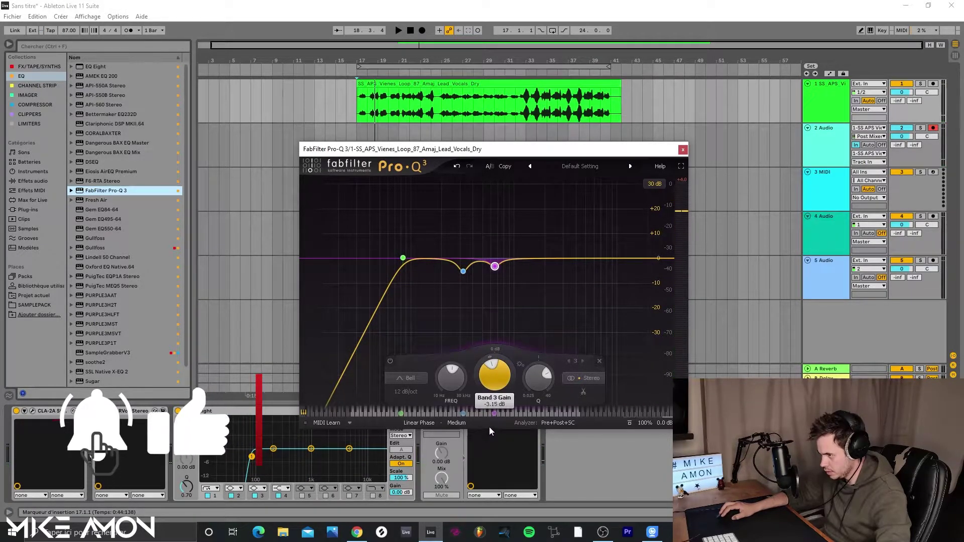
Add a narrow dynamic bell on the spectrum peak at about 2175 Hz, audition it in solo, and close Pro-Q 3
key("space")
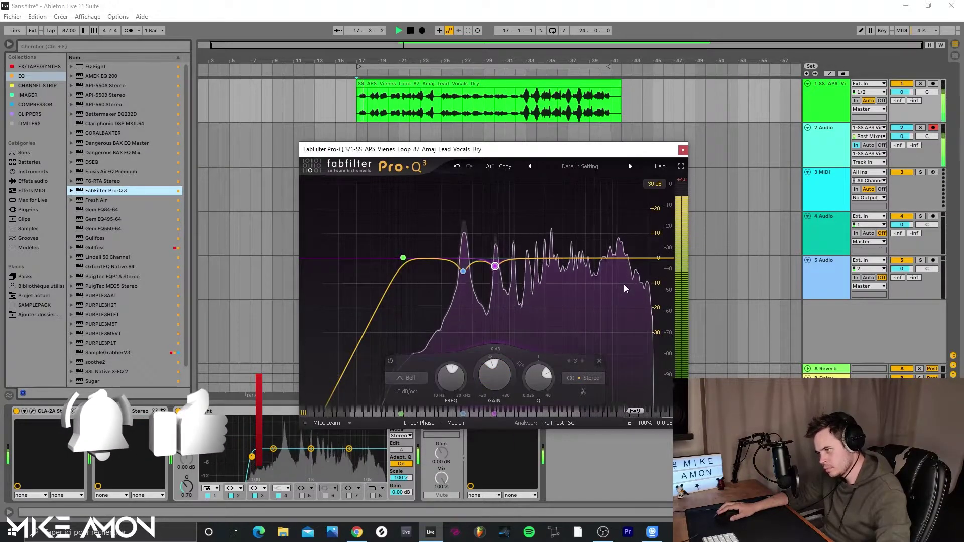
key("space")
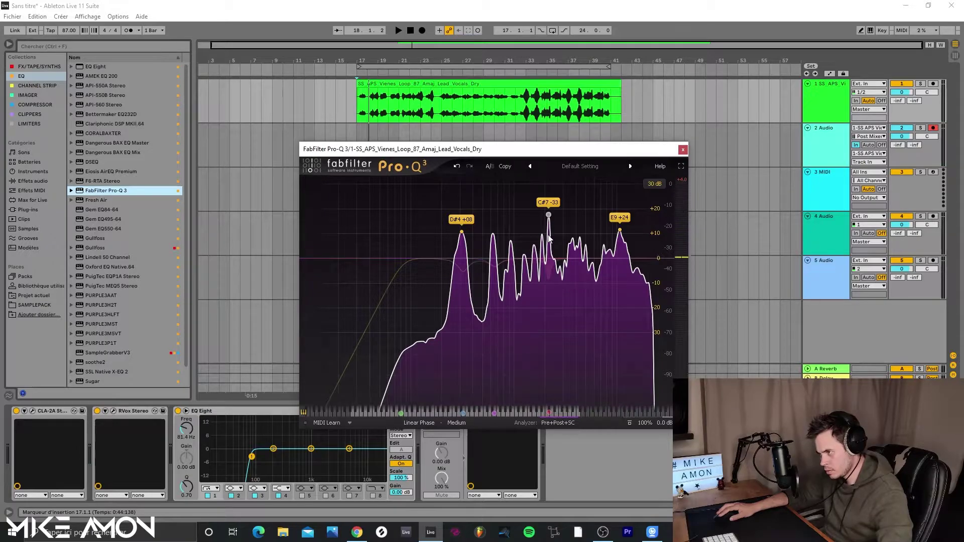
left_click(549, 232)
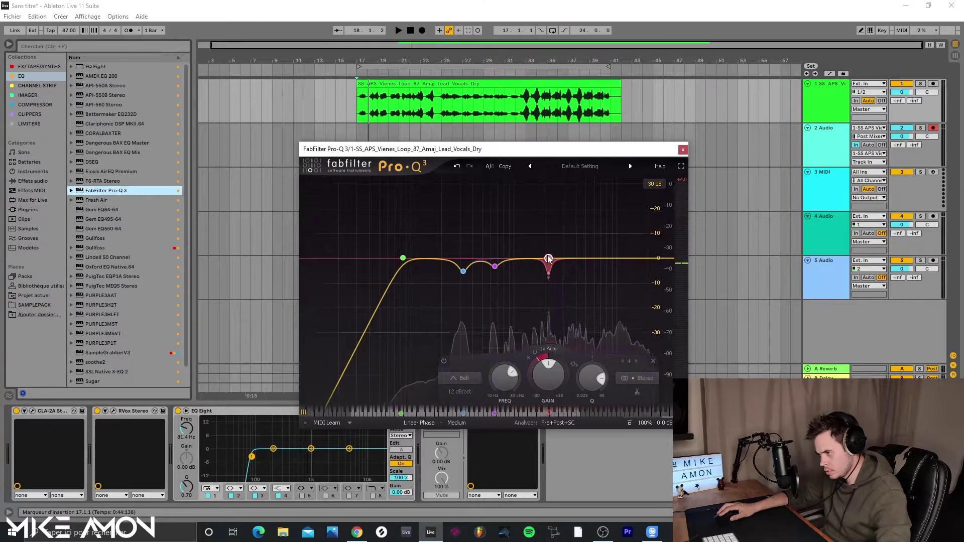
left_click(562, 222)
key("space")
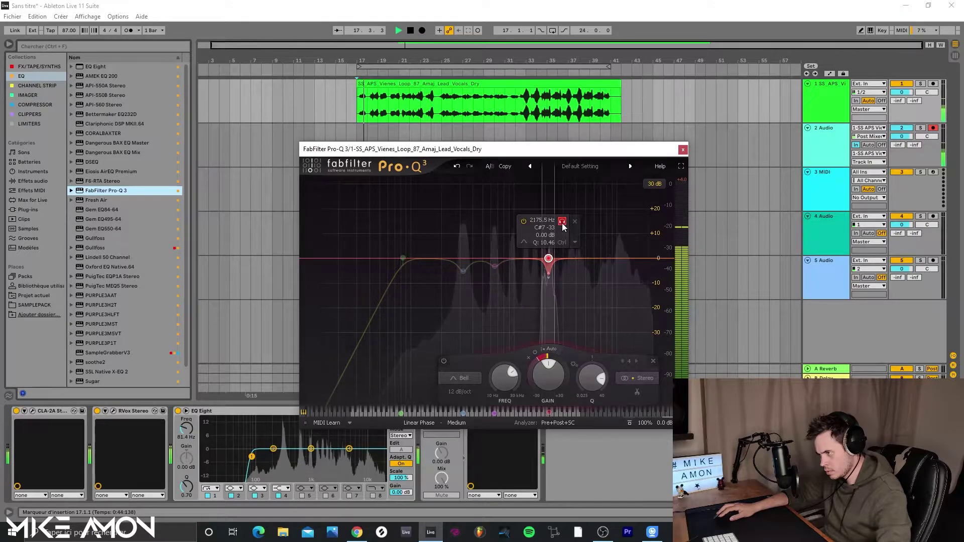
key("space")
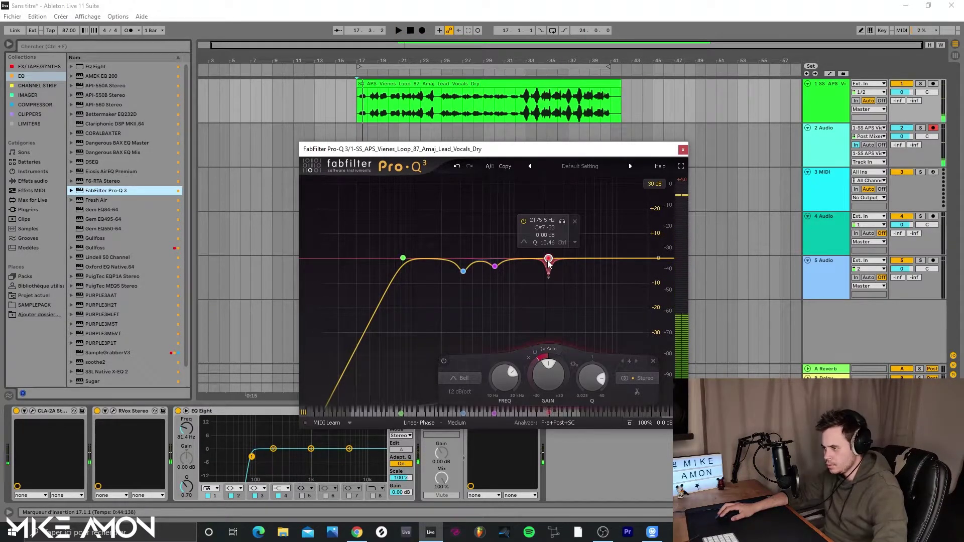
mouse_move(495, 267)
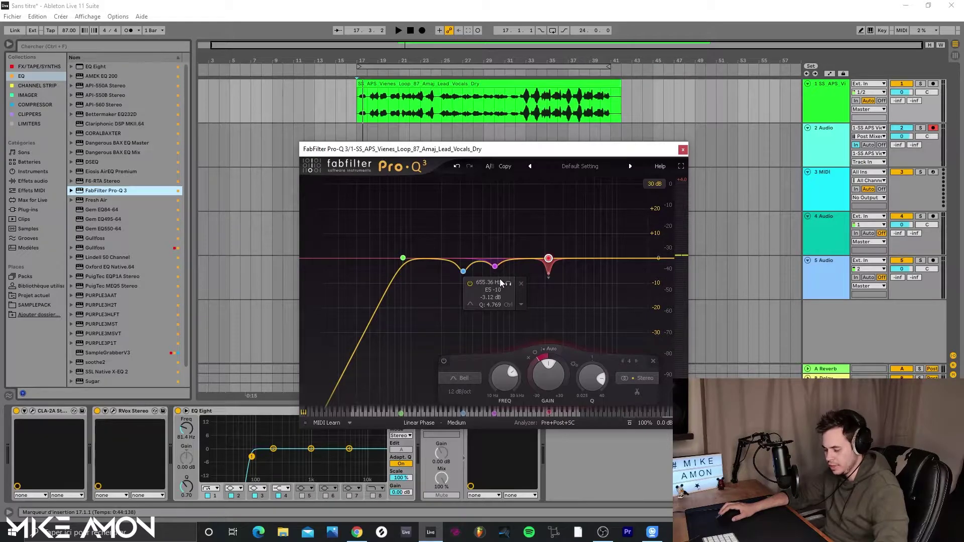
left_click(465, 233)
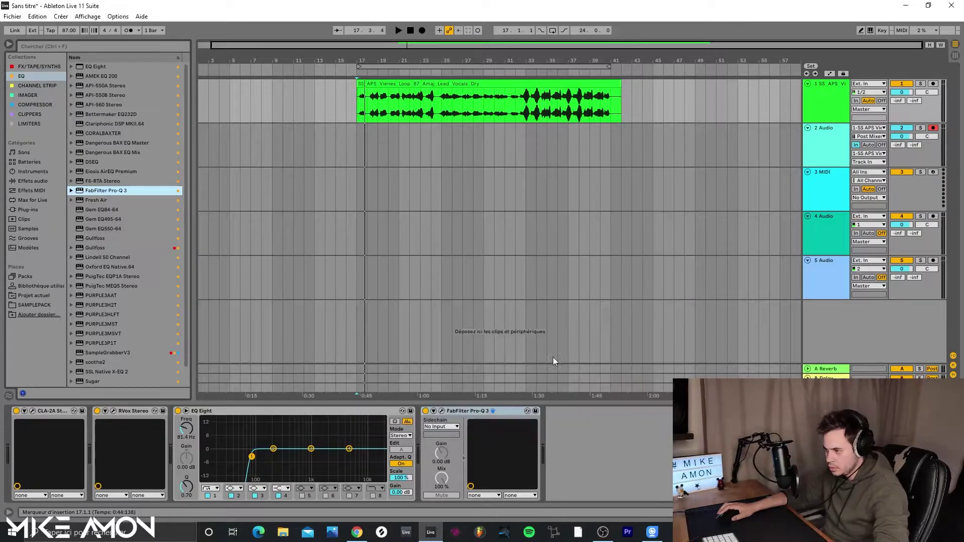
key("ctrl+s")
left_click(445, 275)
Search the browser for soothe and add soothe2 after Pro-Q 3 on the lead vocal track
left_click(100, 45)
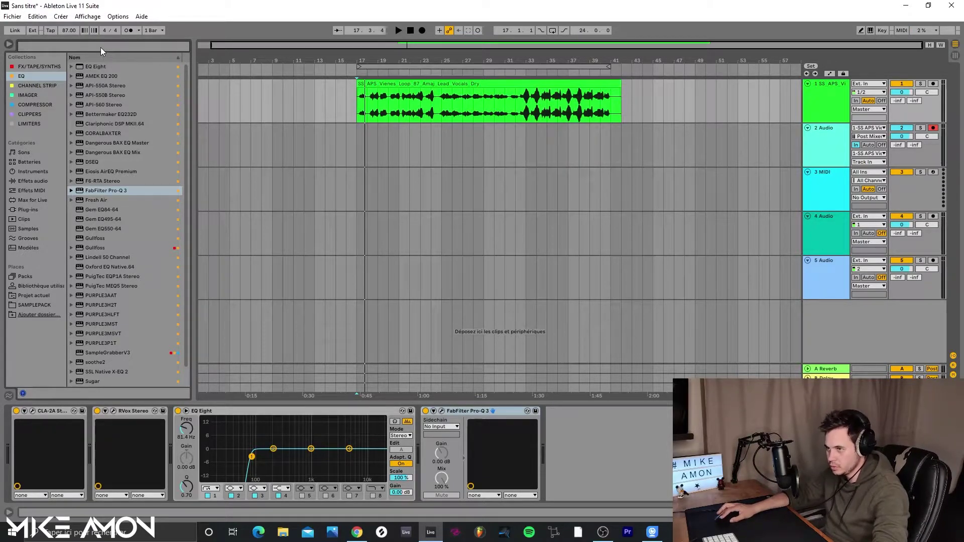
type("soothe")
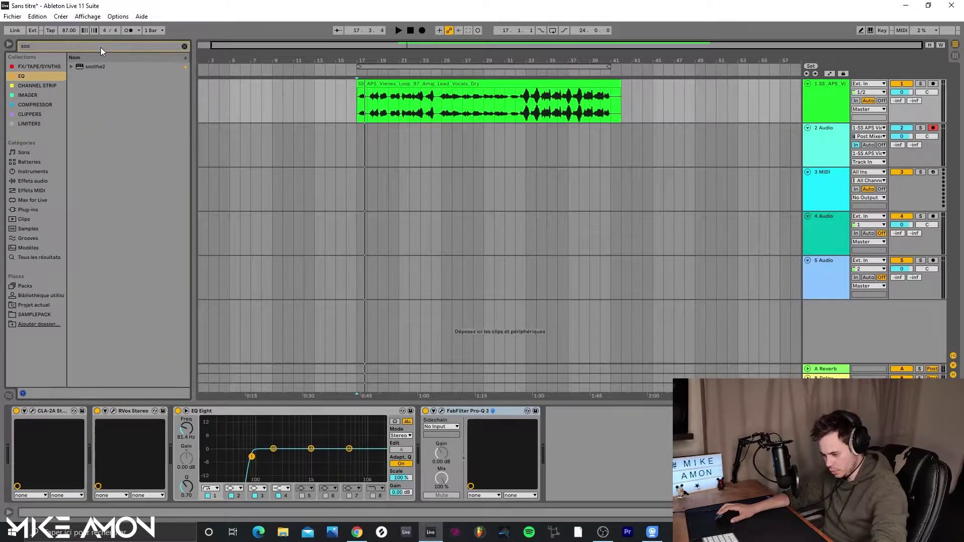
key("Return")
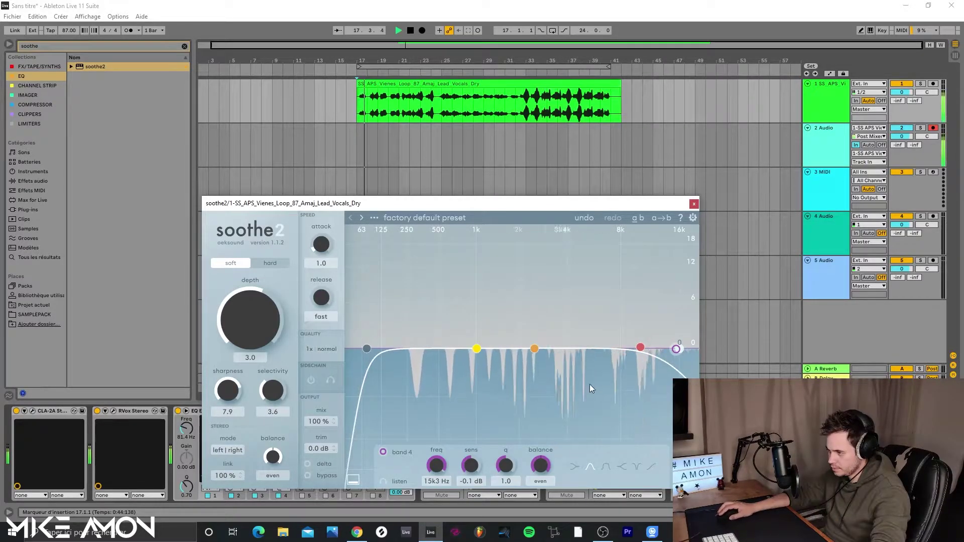
Raise soothe2's selectivity to 5.4 and temporarily enable delta to audition the removed resonances
left_click_drag(272, 390, 276, 366)
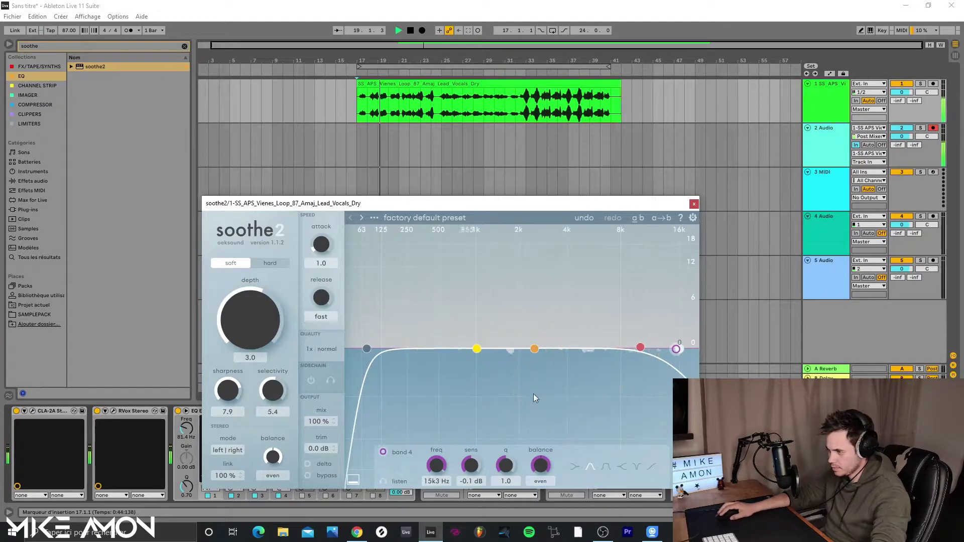
key("space")
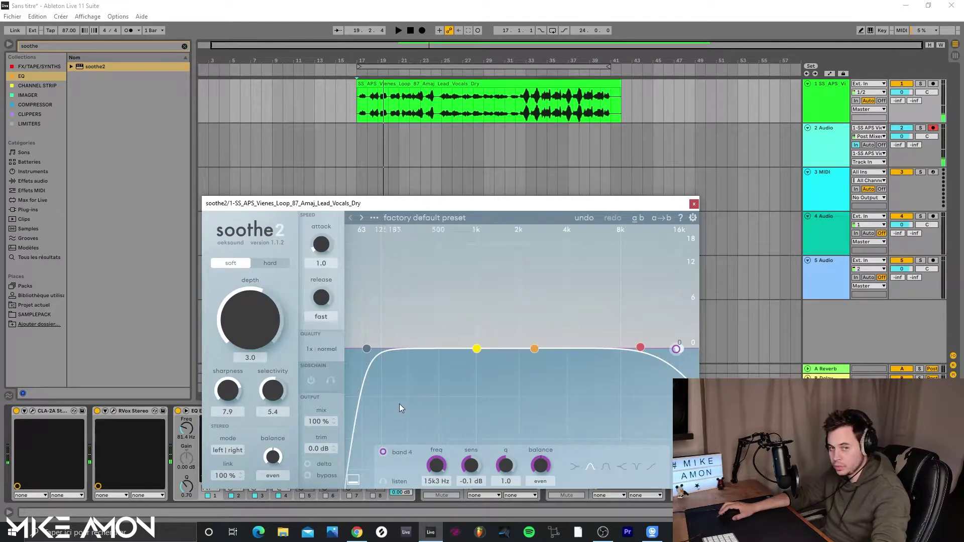
left_click(308, 463)
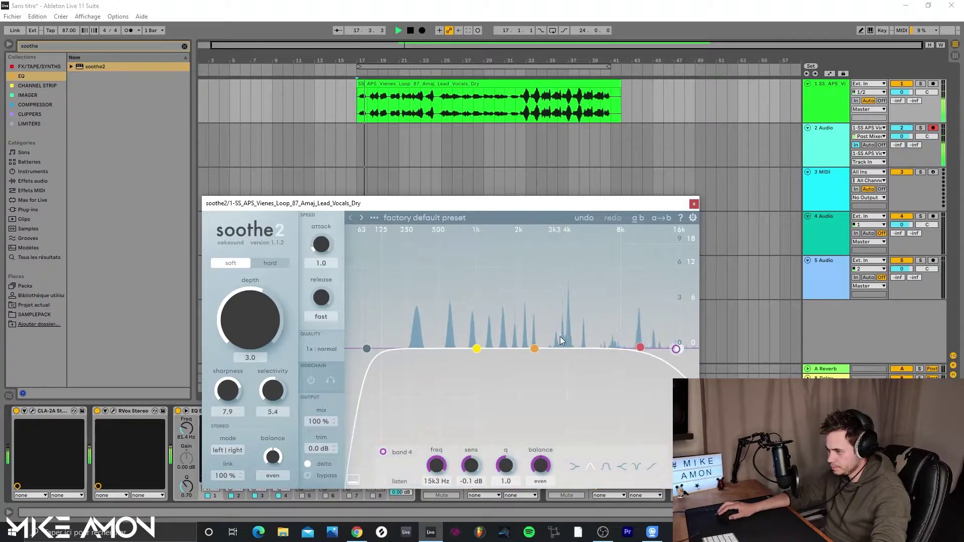
left_click(309, 465)
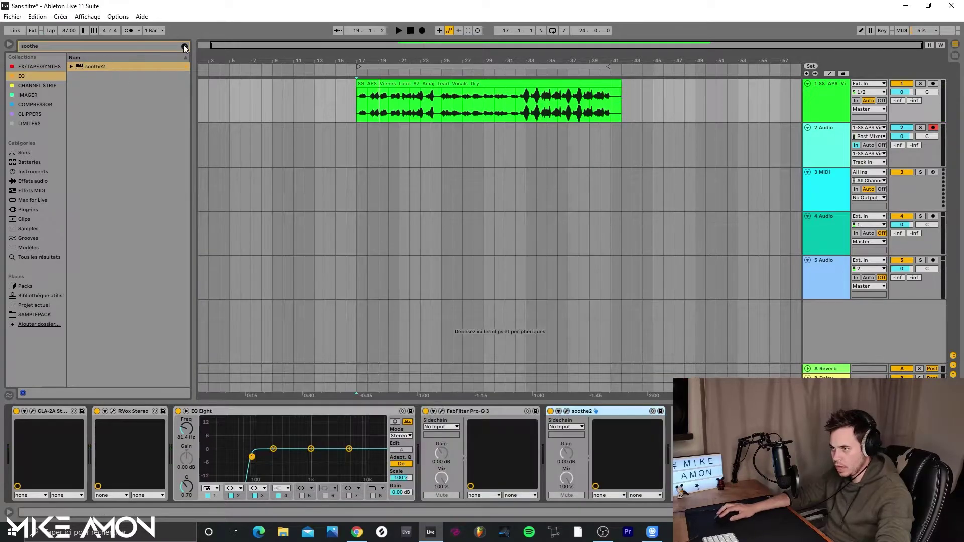
Search the Compressor collection for fabfilter and add FabFilter Pro-DS after soothe2 on the lead vocal track
left_click(184, 46)
type("fabfilter")
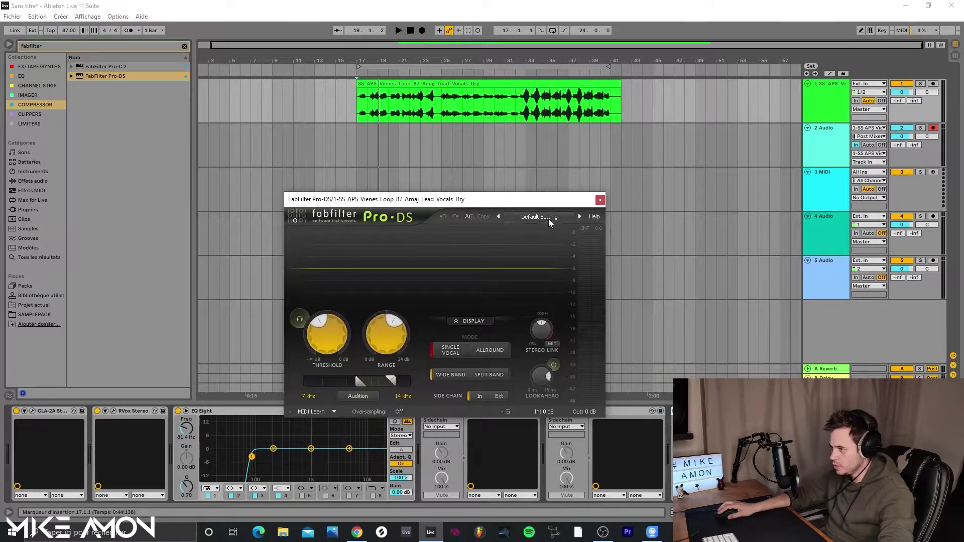
Load the Female Split Band preset from Pro-DS's Single Vocal presets
left_click(539, 216)
mouse_move(552, 240)
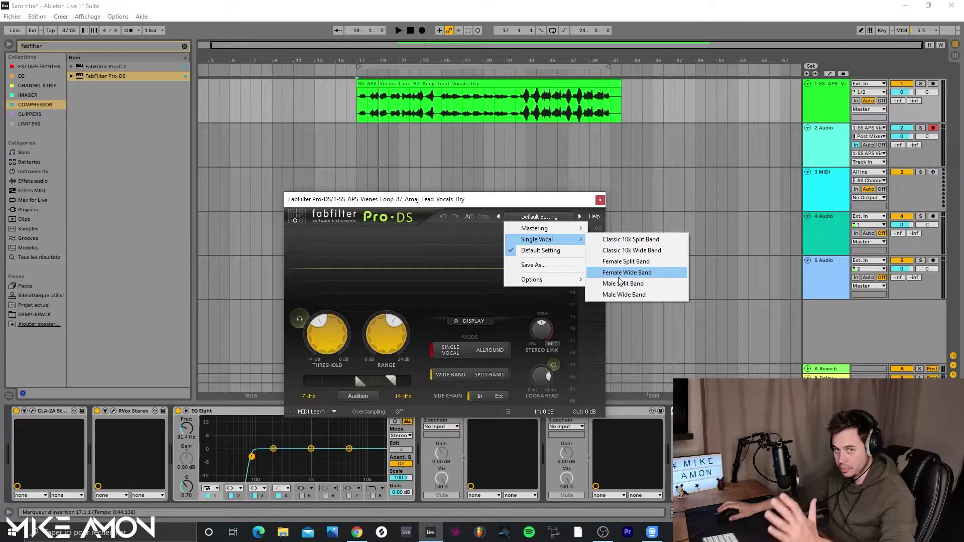
left_click(625, 262)
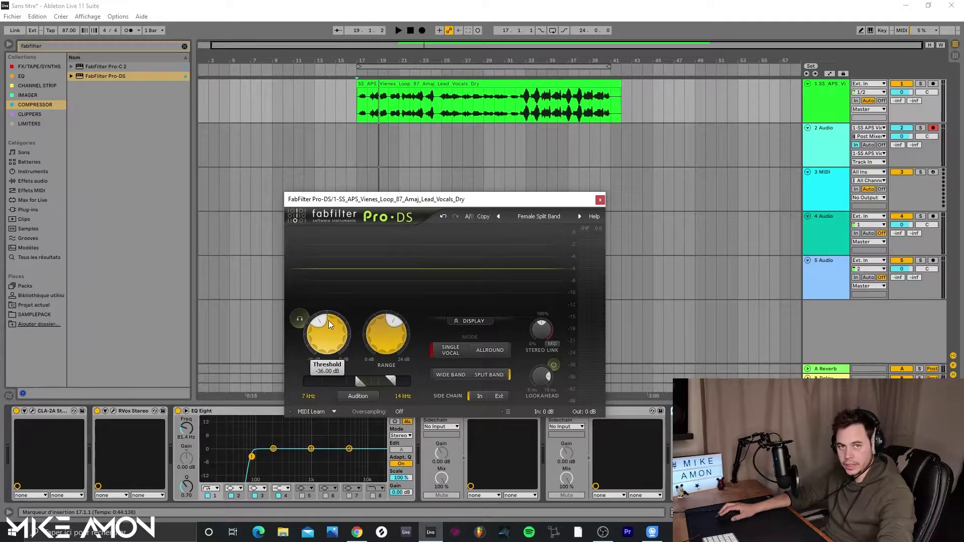
Turn on Pro-DS's trigger audition, play the vocal and lower the threshold to about -40.7 dB
left_click(300, 319)
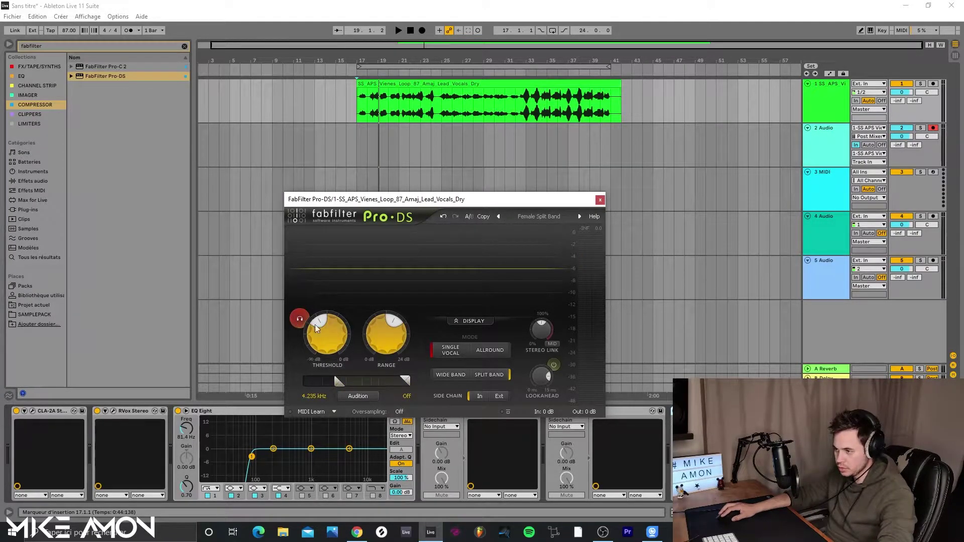
key("space")
left_click_drag(317, 327, 317, 330)
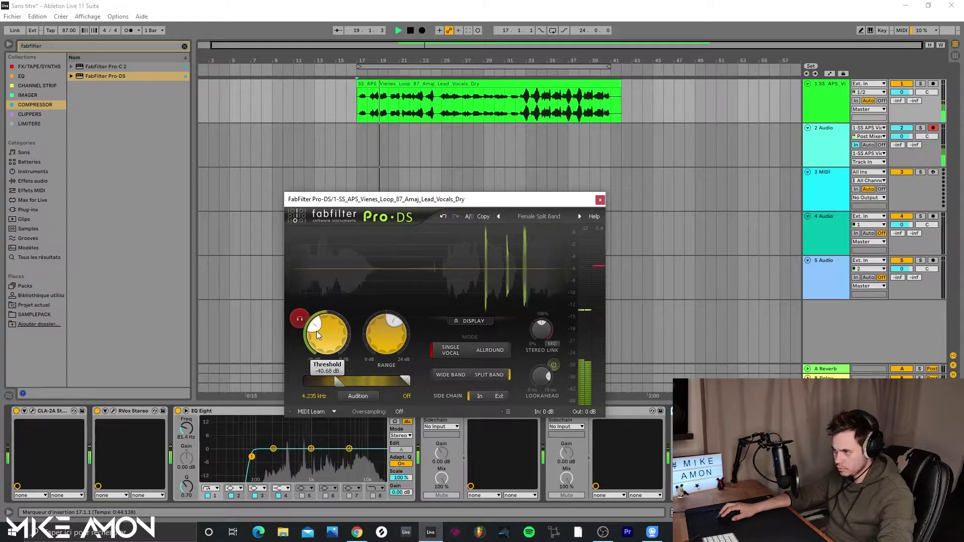
key("space")
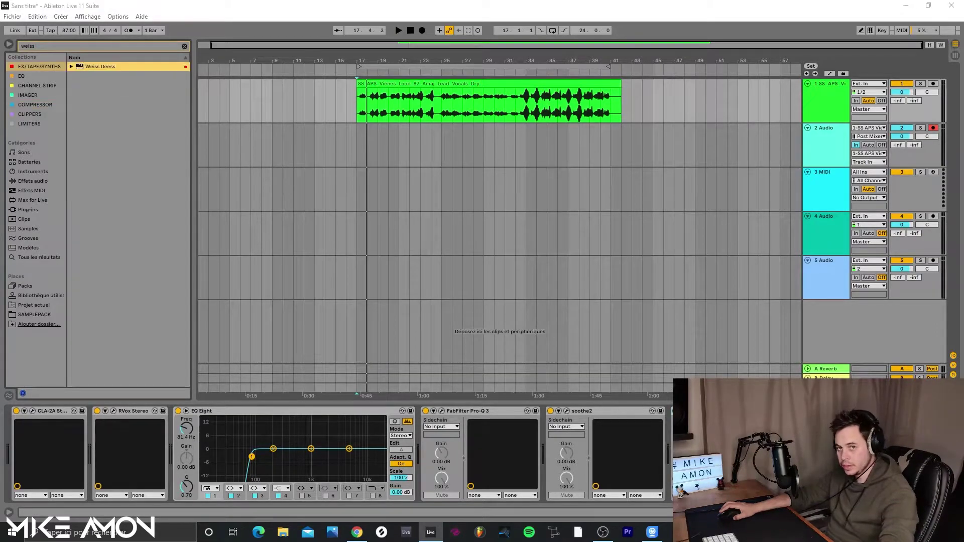
Load the Vocal Soft preset in the Weiss Deess de-esser on the lead vocal track
left_click(324, 184)
mouse_move(301, 196)
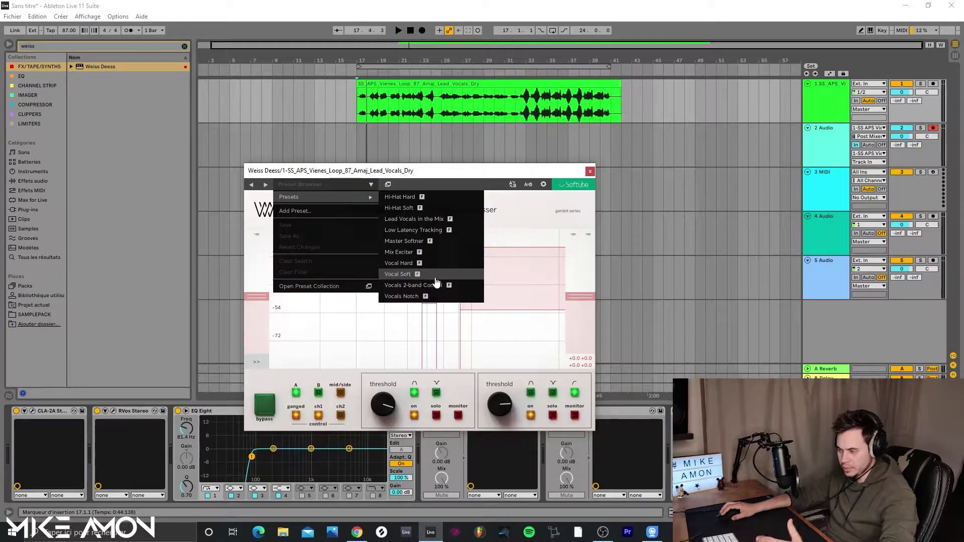
left_click(436, 273)
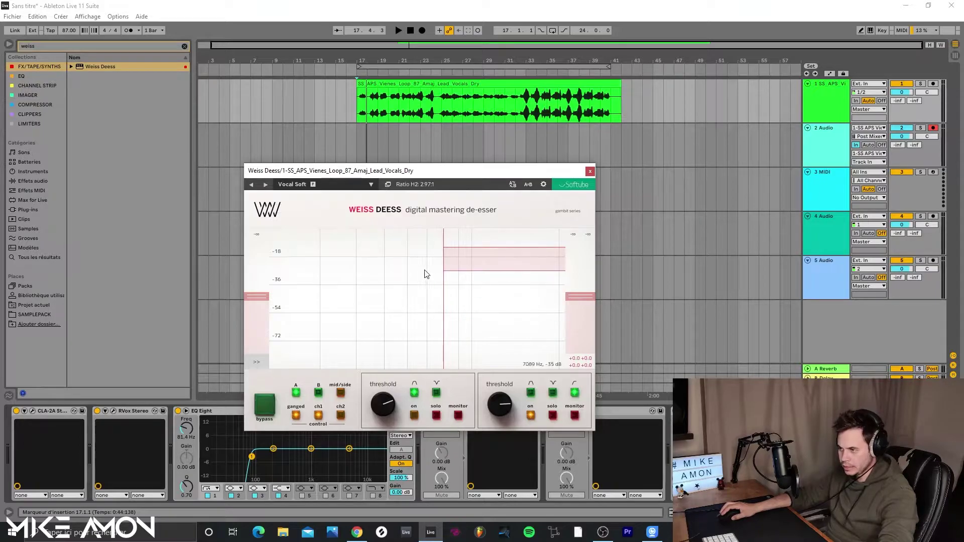
Audition Weiss Deess's high band in solo, set its threshold to -25.0 dB and centre frequency to 6256 Hz, and close the plug-in
left_click(553, 415)
key("space")
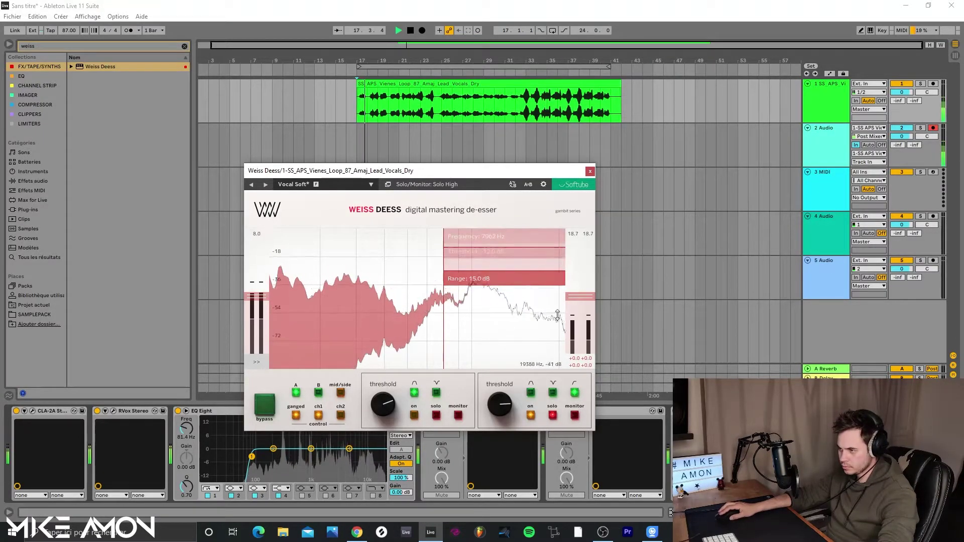
left_click_drag(505, 400, 511, 422)
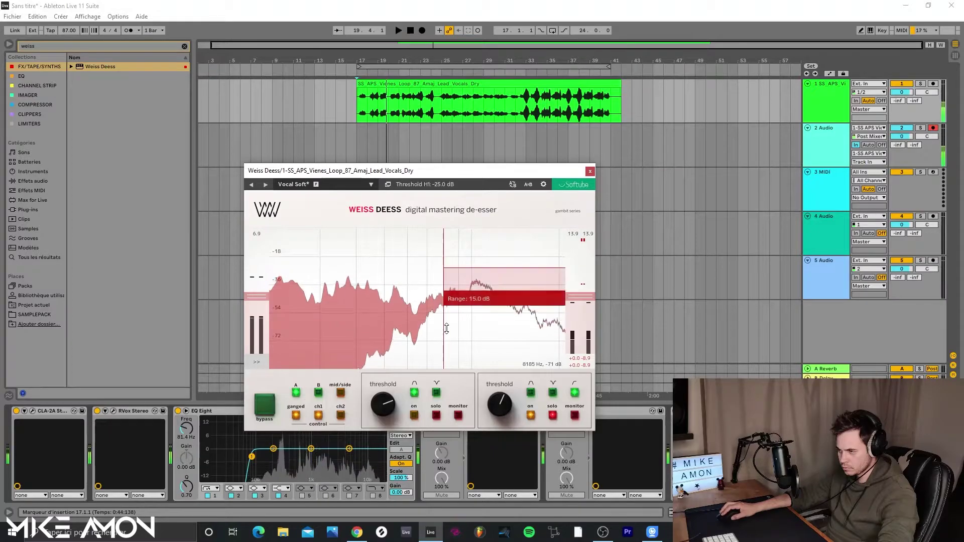
left_click_drag(443, 321, 439, 322)
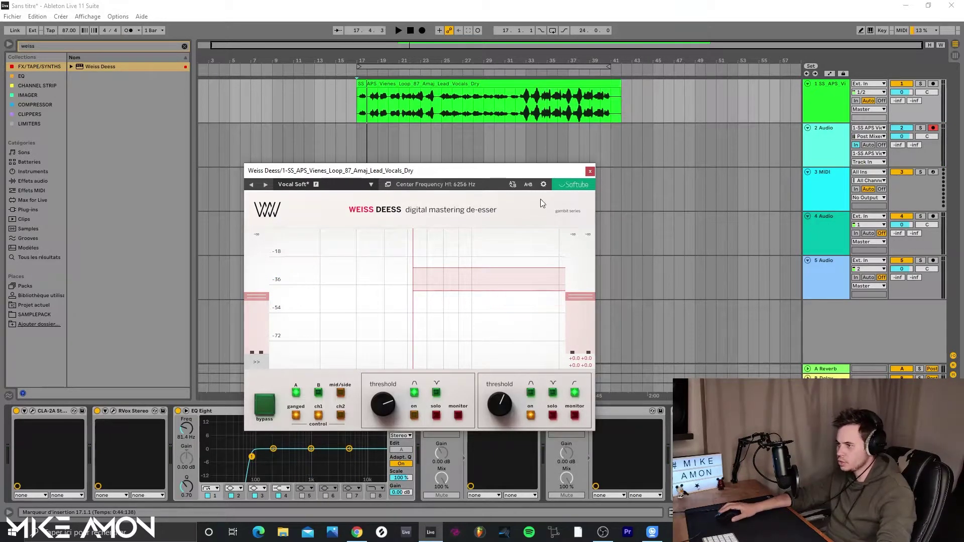
left_click(589, 171)
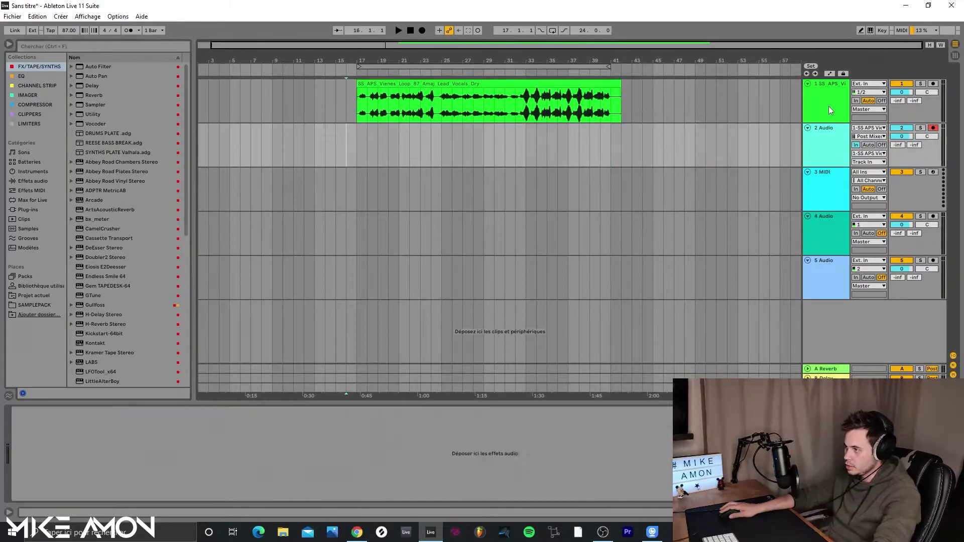
Search the browser for chambers, add Abbey Road Chambers Stereo to the lead vocal track and load its Classic Vocal Chamber preset
left_click(830, 107)
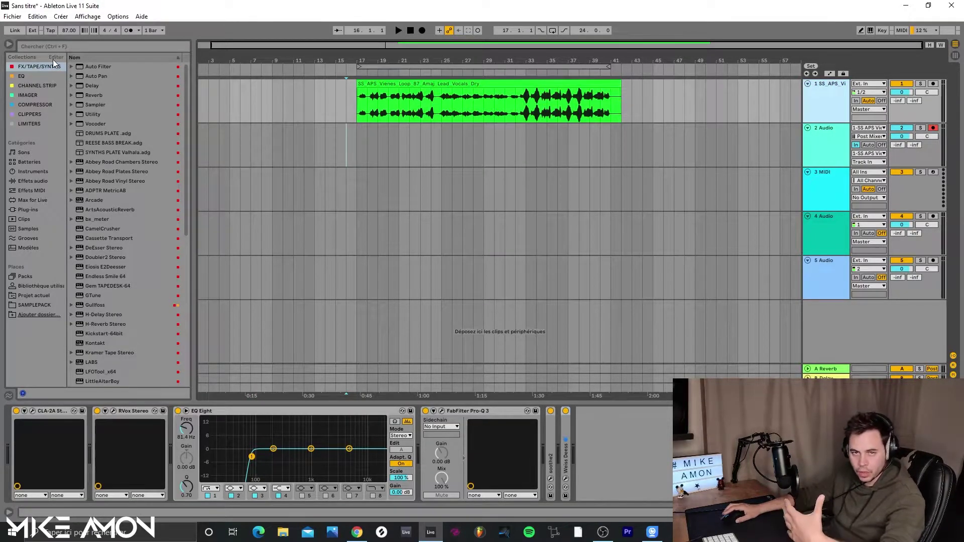
left_click(71, 47)
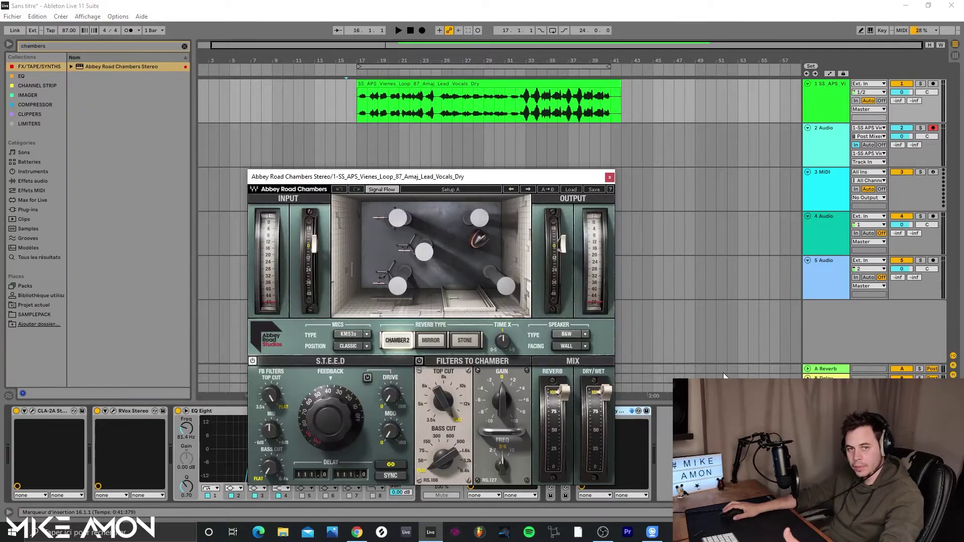
left_click(736, 349)
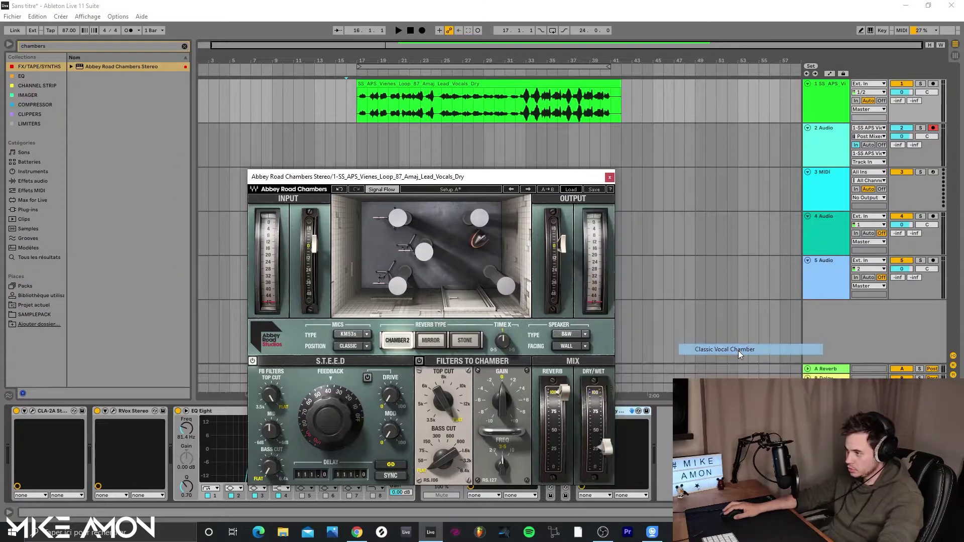
Lower Abbey Road Chambers' dry/wet mix to about 20% during playback, close it and toggle the device to compare the reverb
left_click_drag(604, 392, 605, 458)
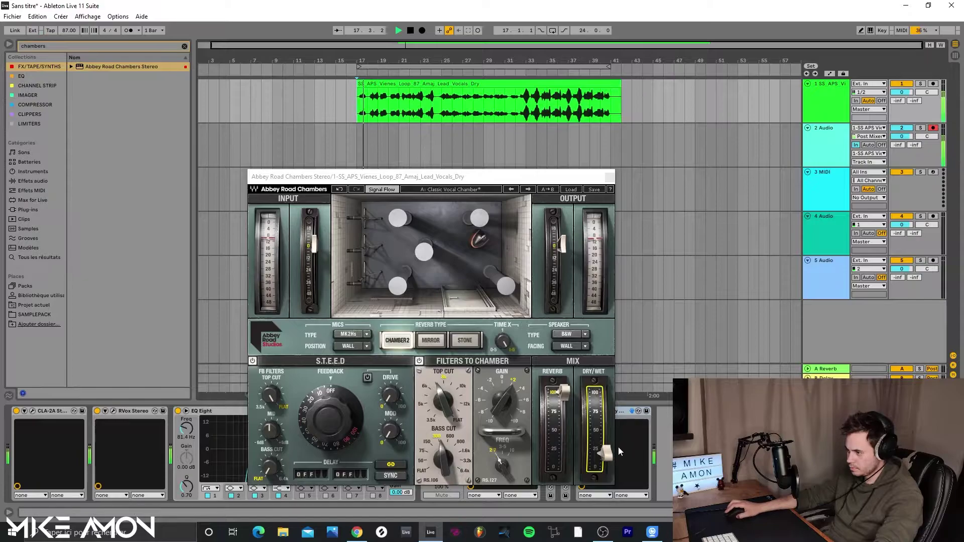
left_click_drag(606, 453, 606, 450)
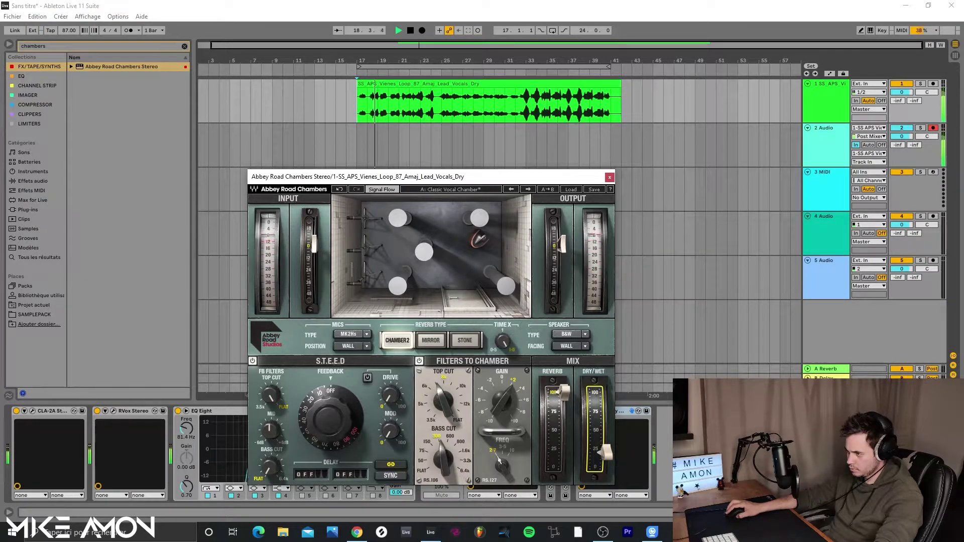
left_click(702, 451)
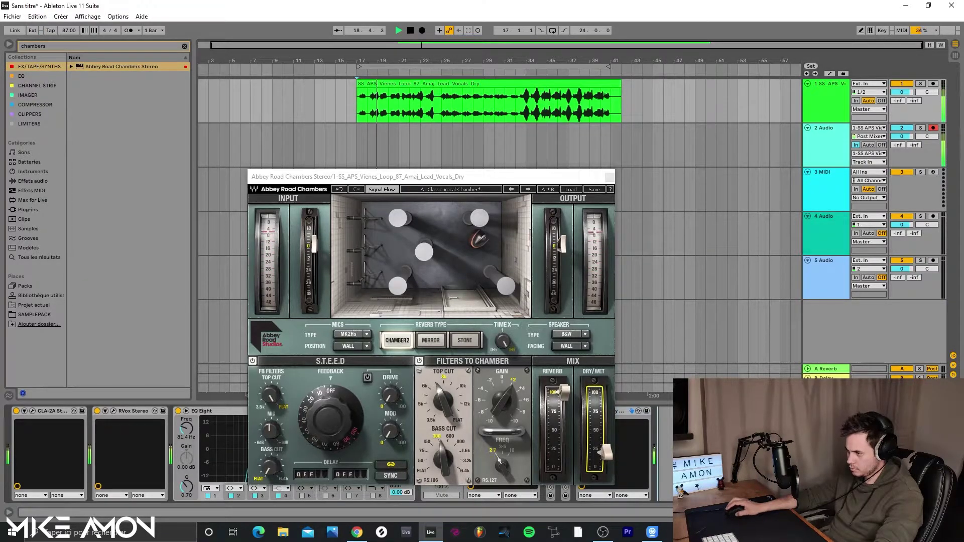
left_click(611, 177)
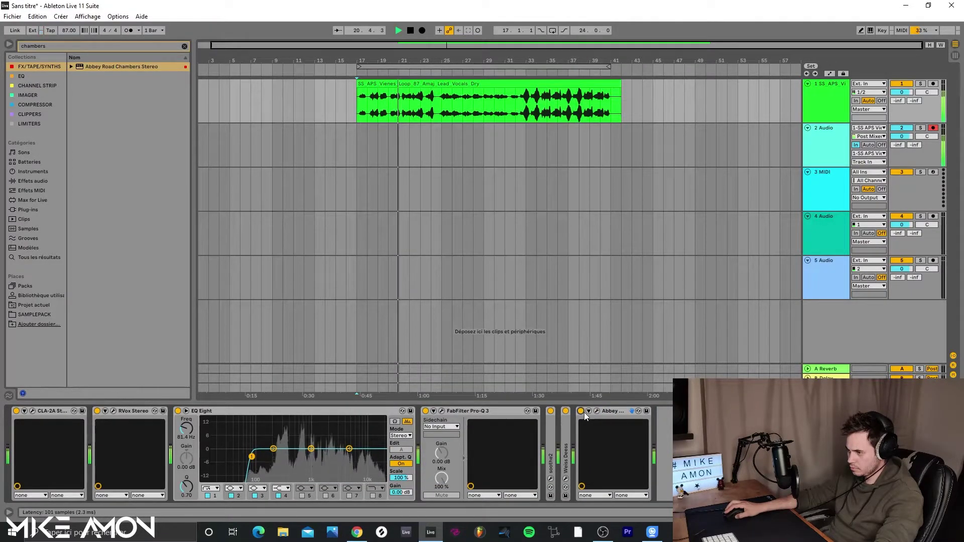
left_click(580, 411)
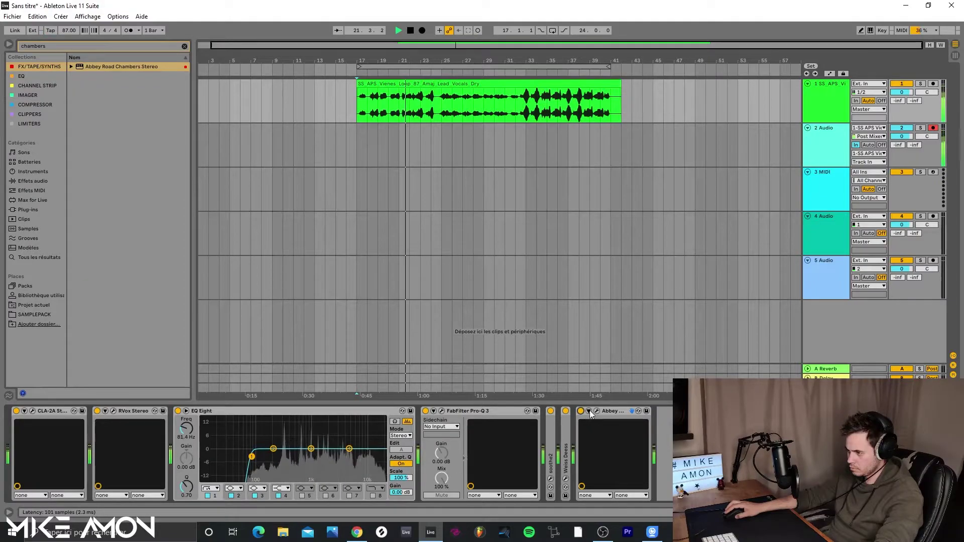
Load the Vocal Chamber preset from Abbey Road Chambers' Cenzo Townshend presets and lower the dry/wet mix to about 20%
left_click(596, 411)
left_click(571, 191)
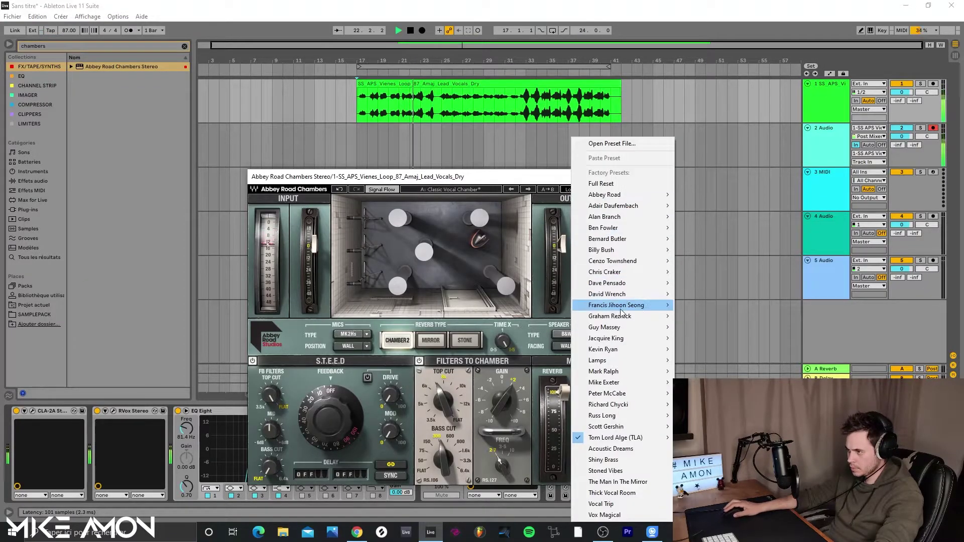
mouse_move(636, 263)
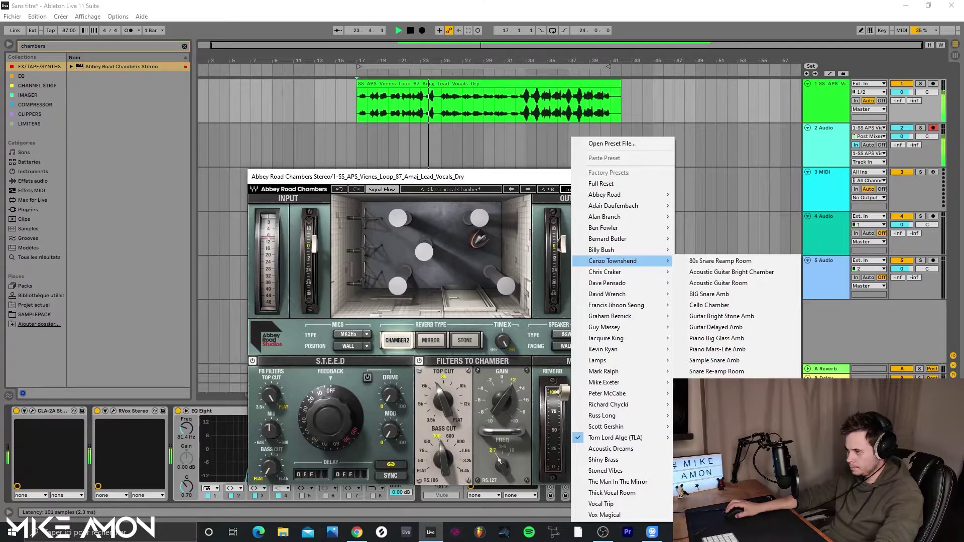
left_click(707, 393)
left_click_drag(608, 392, 606, 454)
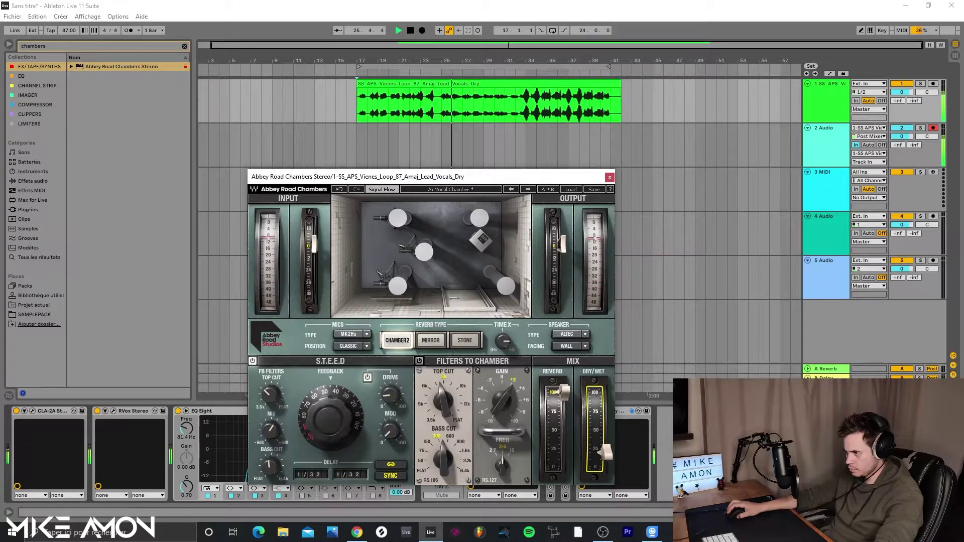
Close Abbey Road Chambers, toggle the device to compare the vocal with and without reverb, and stop playback
left_click(610, 177)
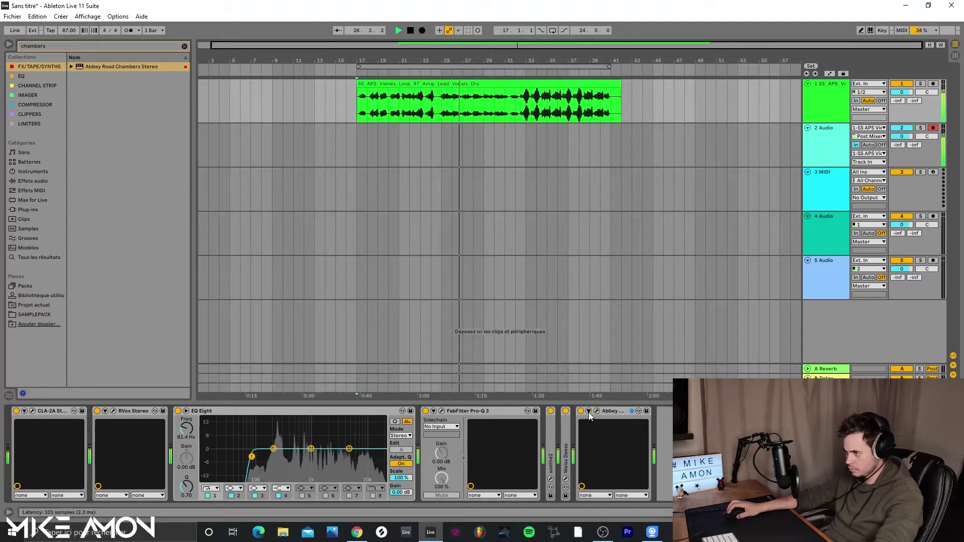
left_click(581, 412)
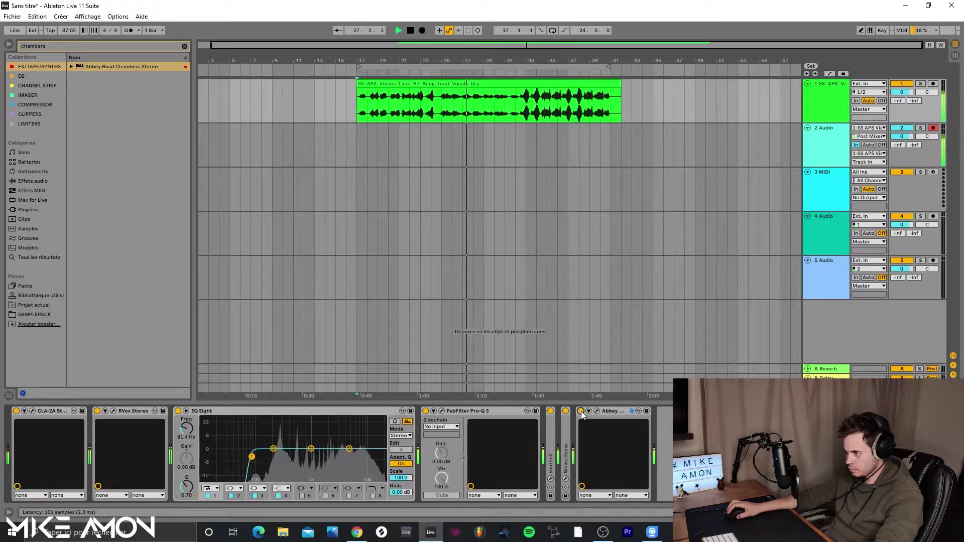
key("space")
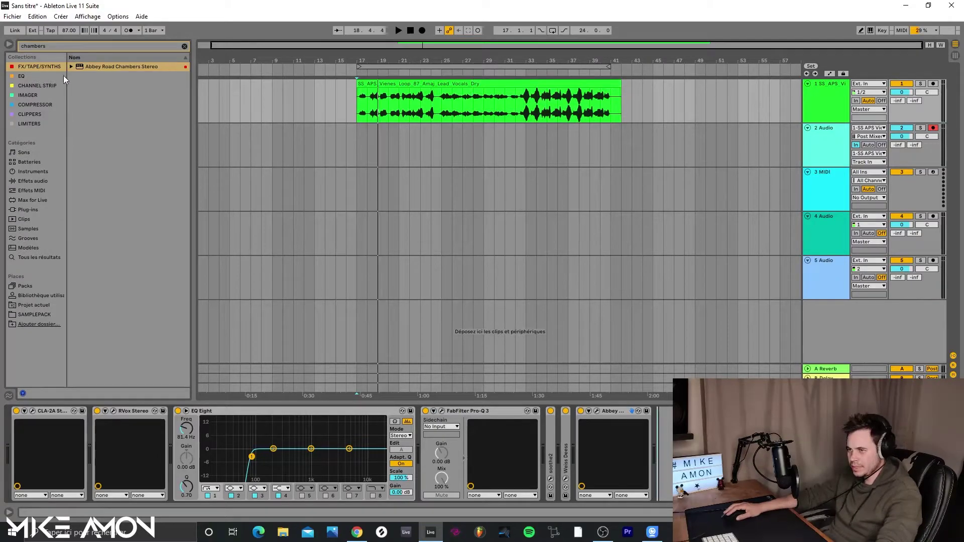
Search the browser for echo and add Pulsar Echorec after Abbey Road Chambers on the lead vocal track
left_click(104, 46)
type("echo")
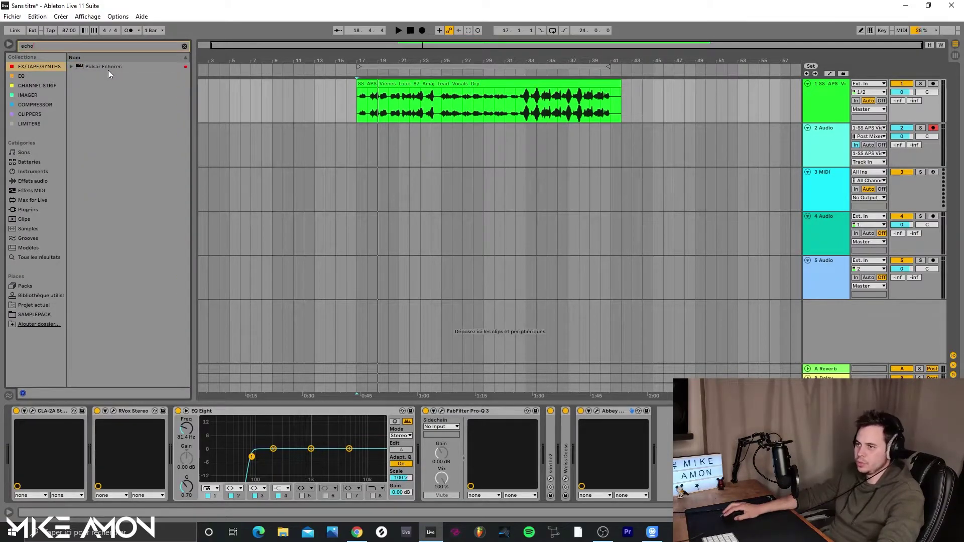
key("Return")
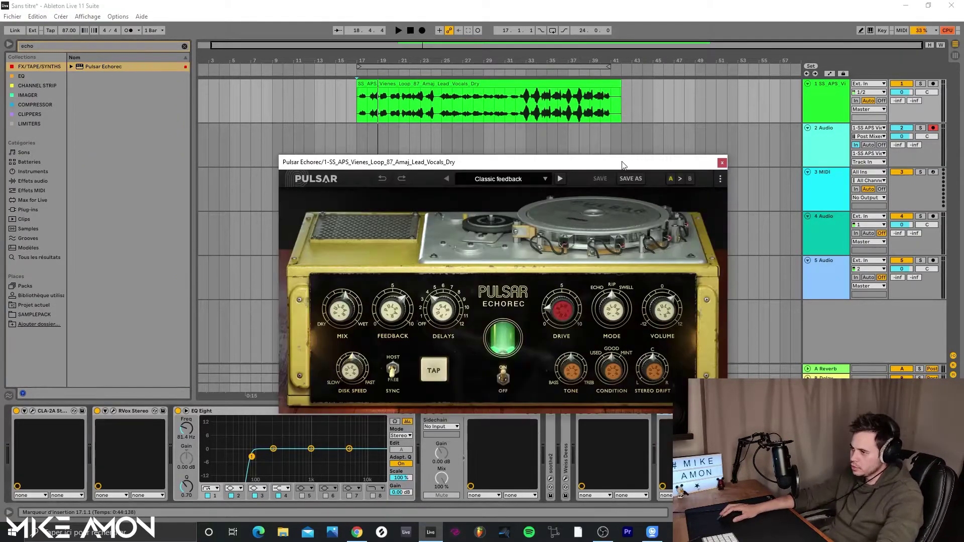
Lower Pulsar Echorec's mix toward dry while playing the vocal, close the plug-in and stop playback
left_click_drag(332, 335, 336, 312)
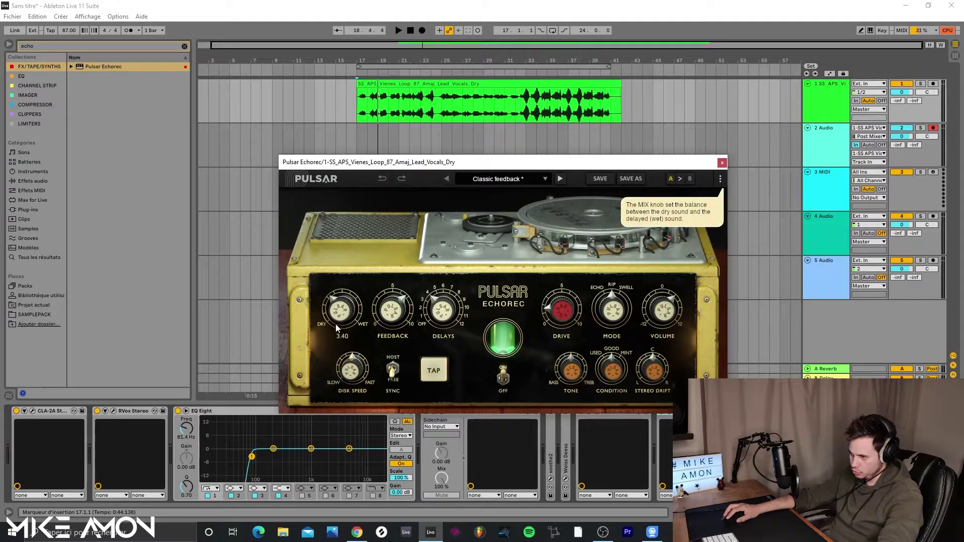
key("space")
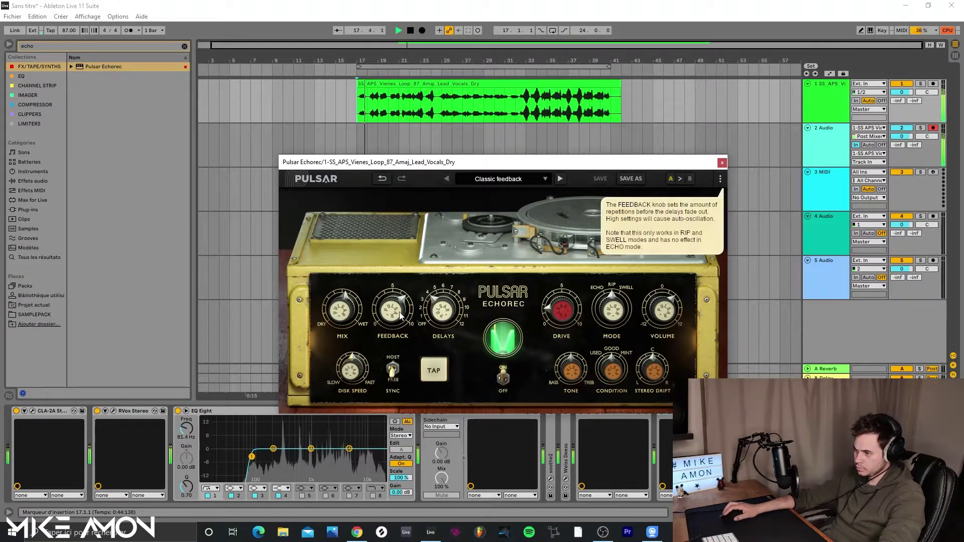
left_click_drag(329, 326, 331, 344)
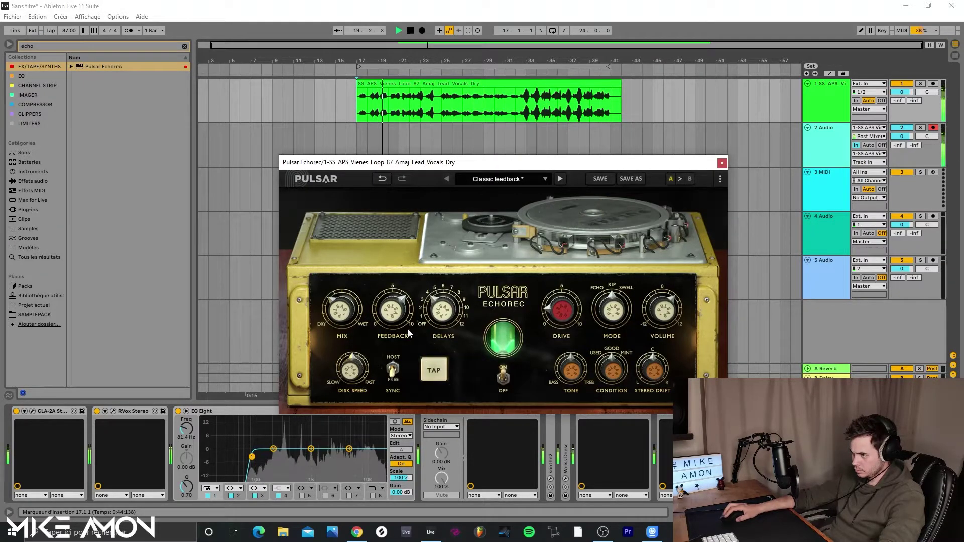
mouse_move(355, 317)
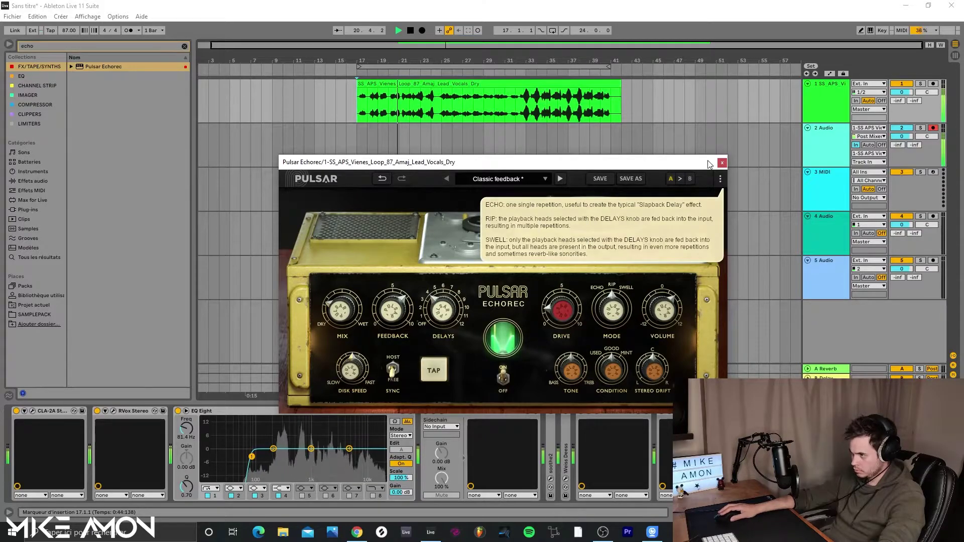
left_click(721, 162)
key("space")
Group the lead vocal's effects into one rack and toggle the rack during playback to compare dry and processed sound
left_click(16, 76)
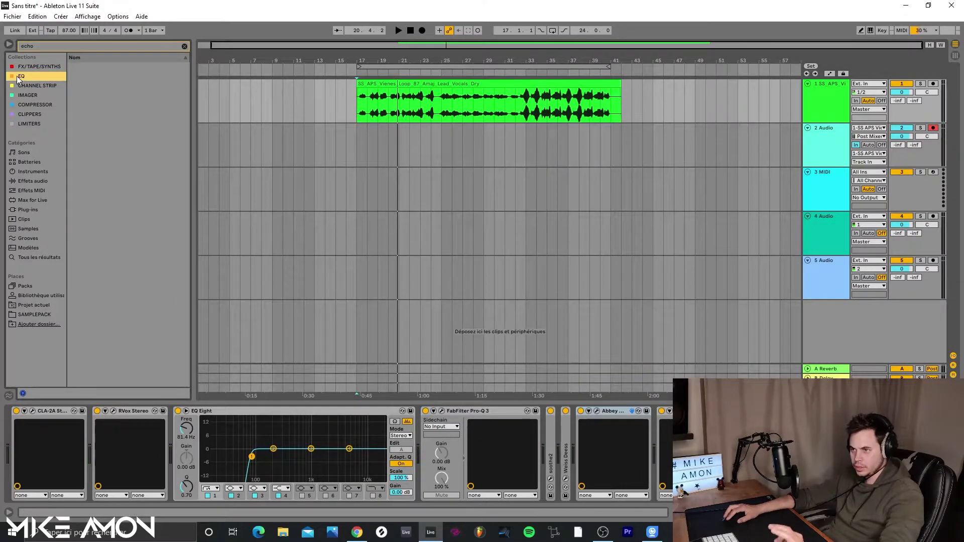
left_click_drag(291, 179, 783, 452)
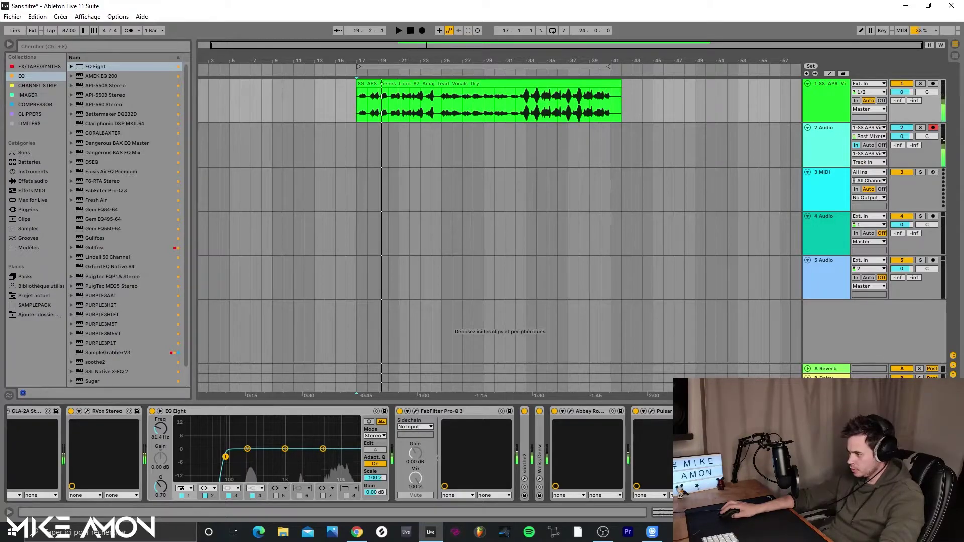
scroll(146, 422, "up", 1)
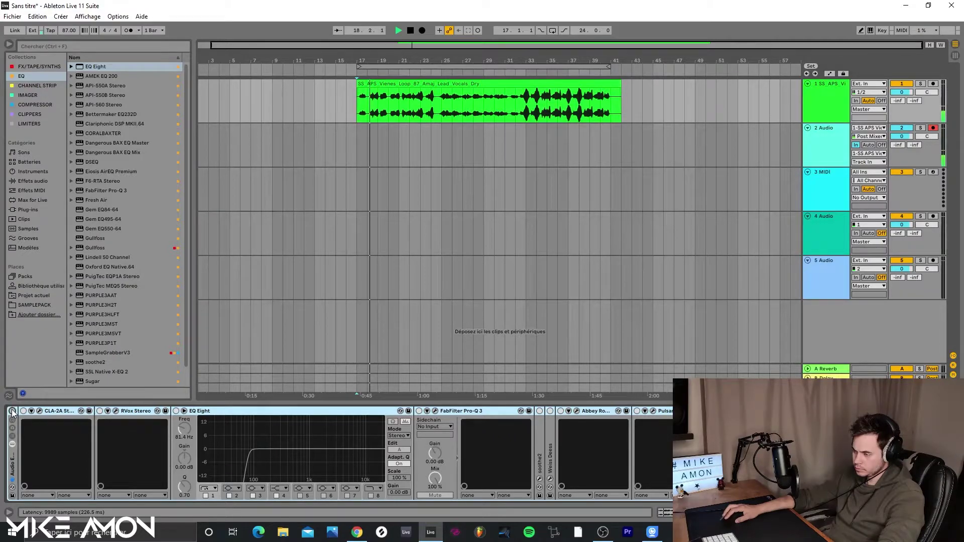
left_click(12, 411)
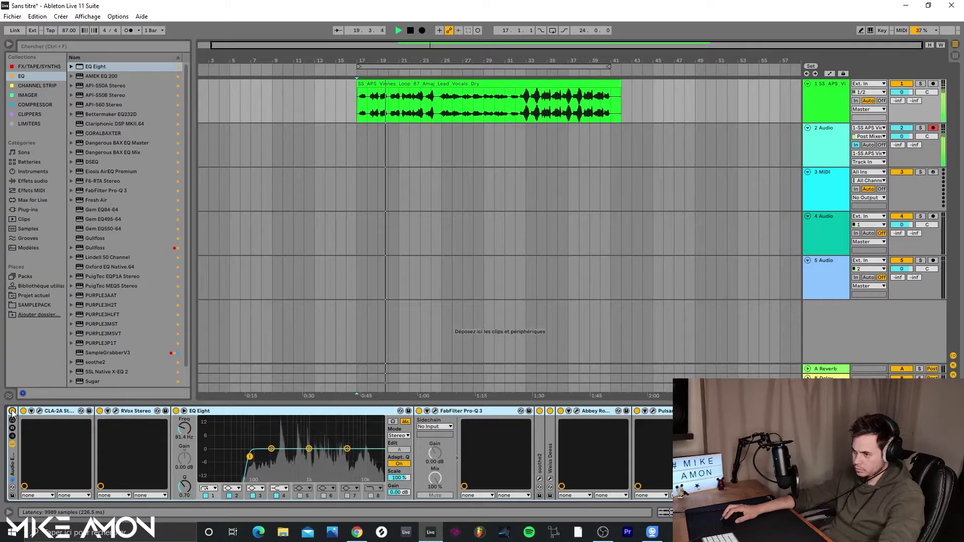
Play the vocal and lower the clip level in StandardCLIP on the lead vocal track slightly
scroll(95, 436, "right", 1)
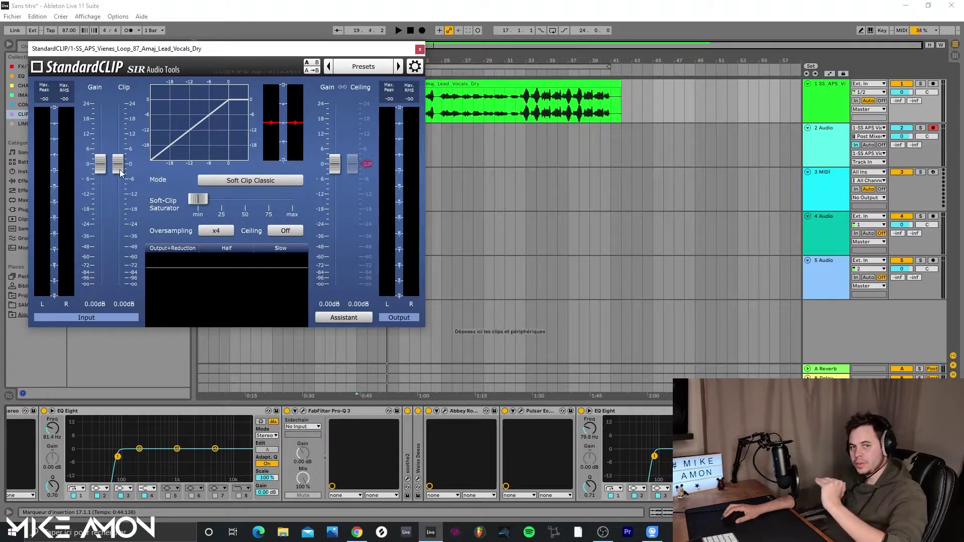
key("space")
left_click_drag(121, 174, 121, 182)
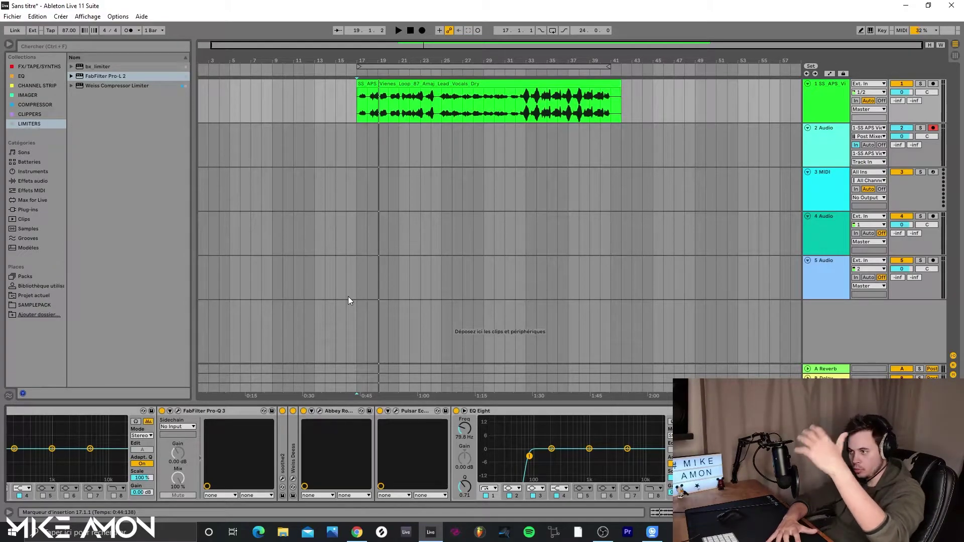
Group Abbey Road Chambers and Pulsar Echorec into an audio effect rack and show its chain list
left_click(354, 413)
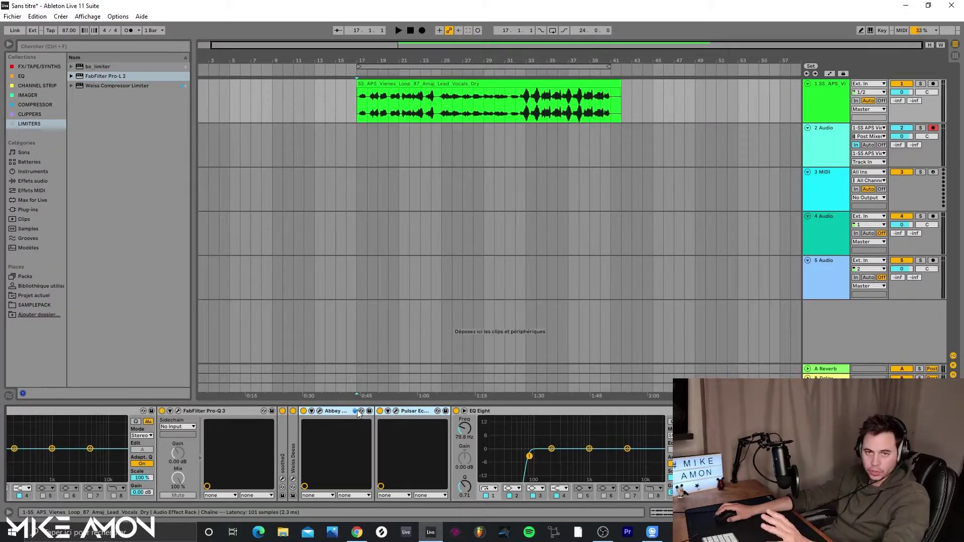
key("ctrl+g")
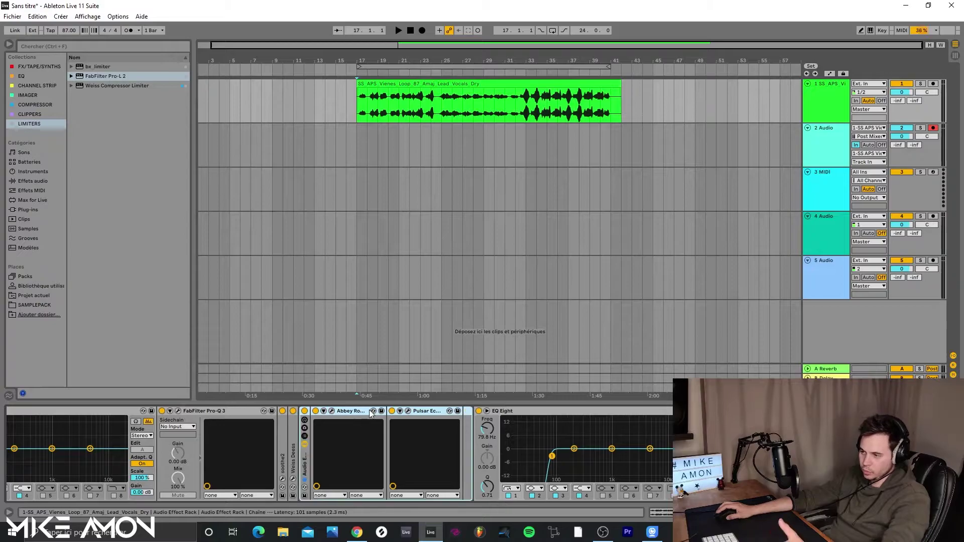
left_click(305, 437)
left_click(453, 411)
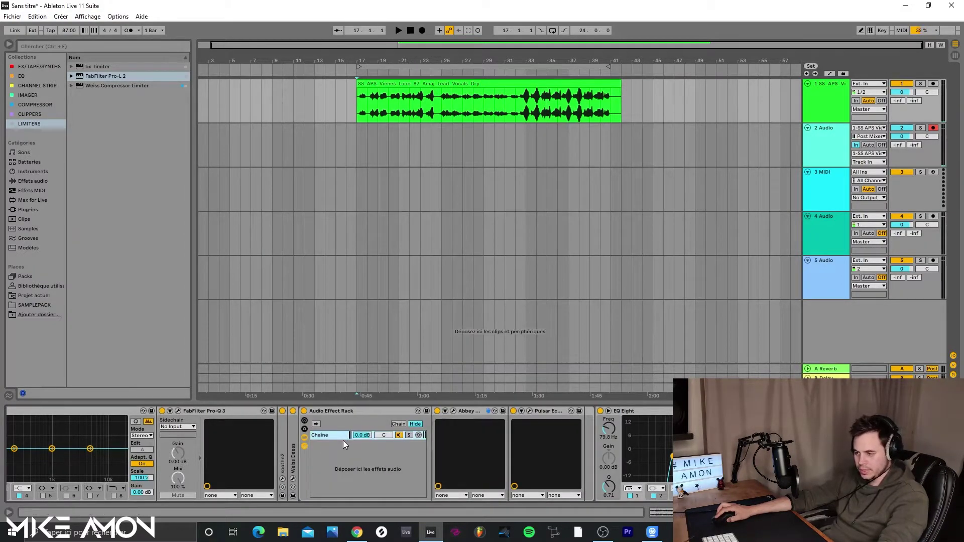
Create a second chain in the reverb and echo rack and name the two chains dry and wet
key("ctrl+d")
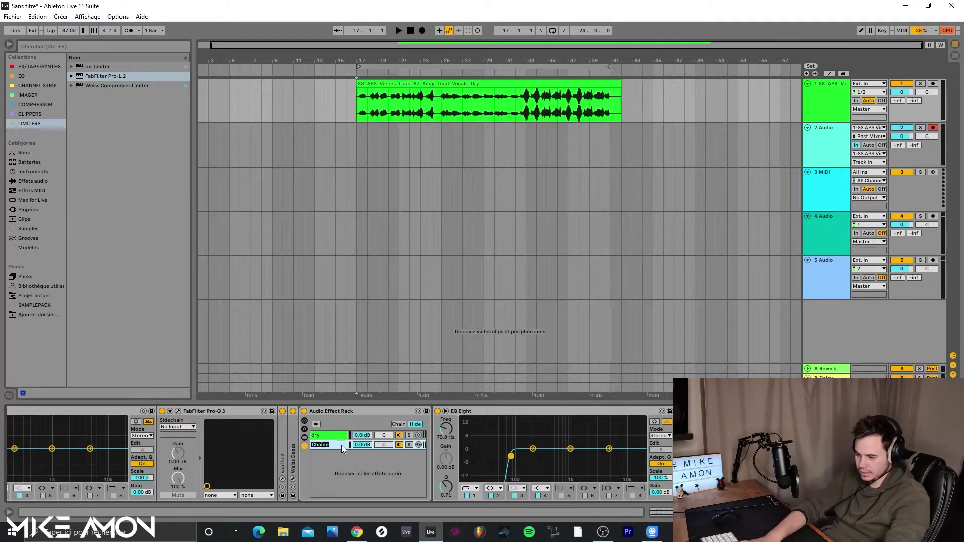
left_click(341, 445)
type("wet")
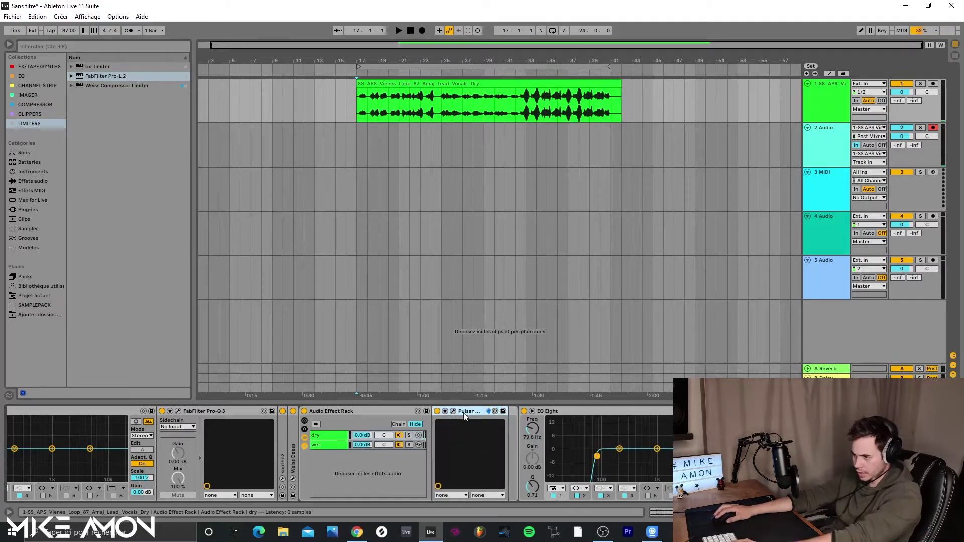
Remove the effects from the dry chain so that only the wet chain holds Abbey Road Chambers and Pulsar Echorec
key("Delete")
left_click(333, 435)
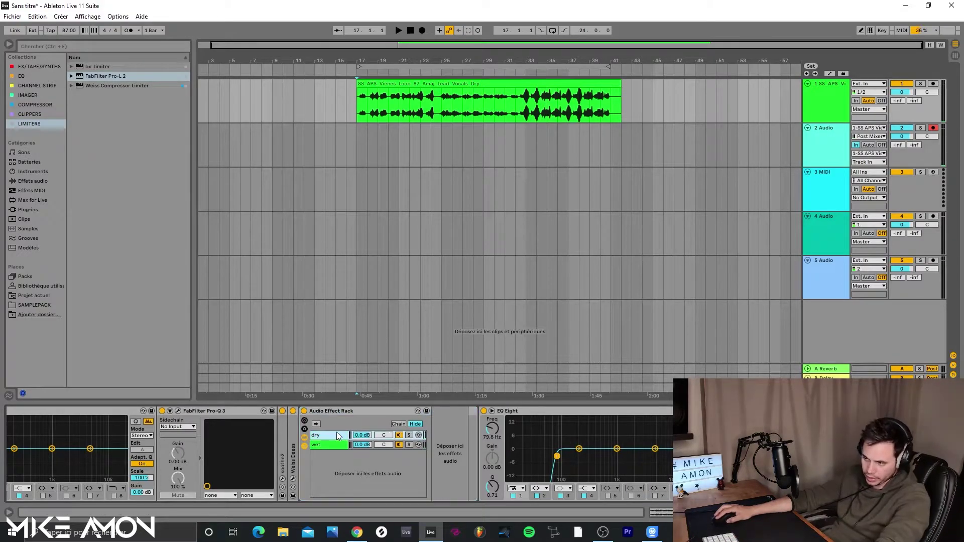
left_click(333, 445)
left_click(608, 441)
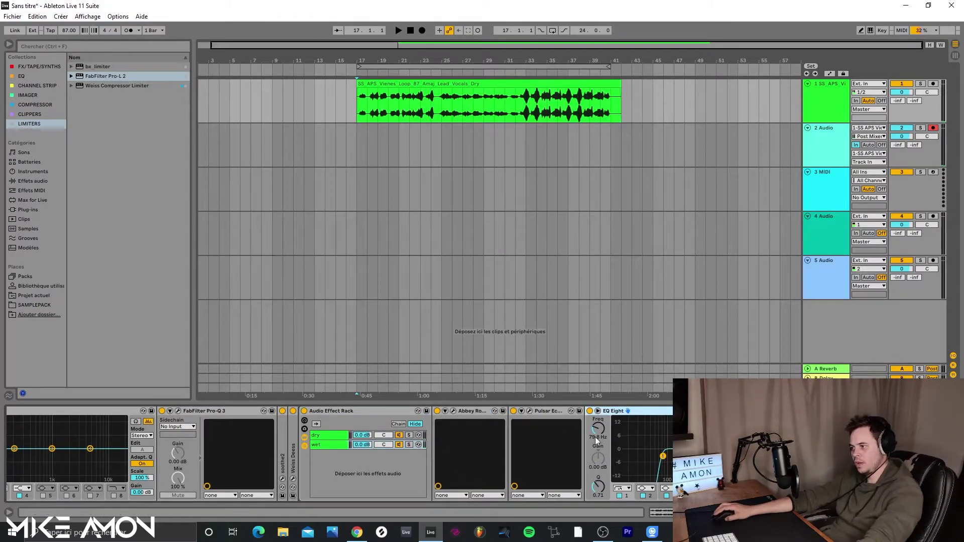
Balance the wet chain against the dry vocal during playback, starting from -inf dB and settling on -12.4 dB
left_click_drag(361, 444, 362, 454)
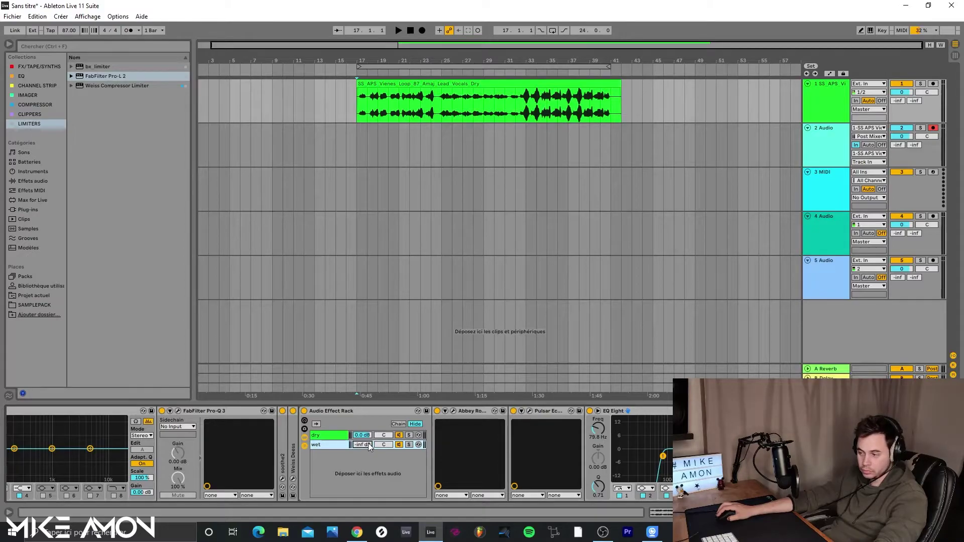
key("space")
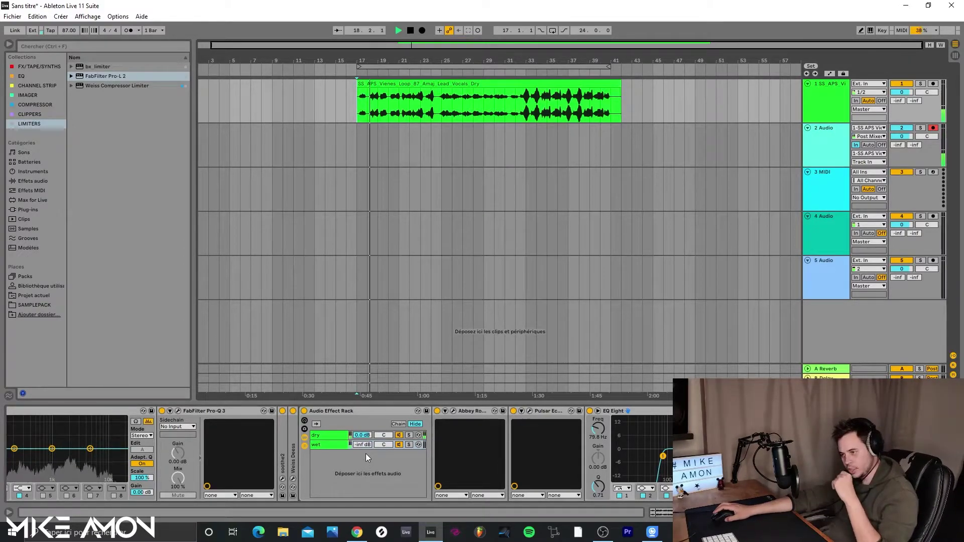
left_click_drag(362, 444, 362, 421)
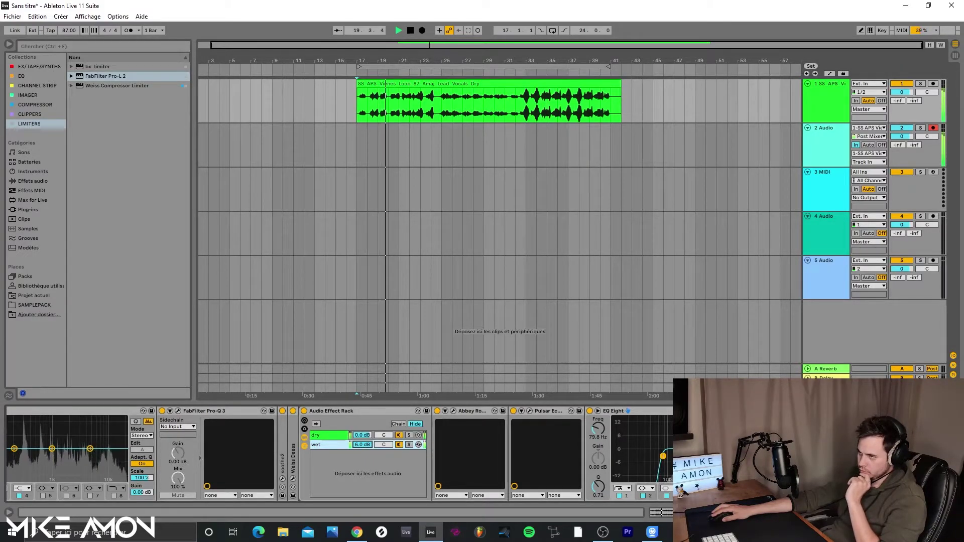
left_click_drag(362, 421, 362, 445)
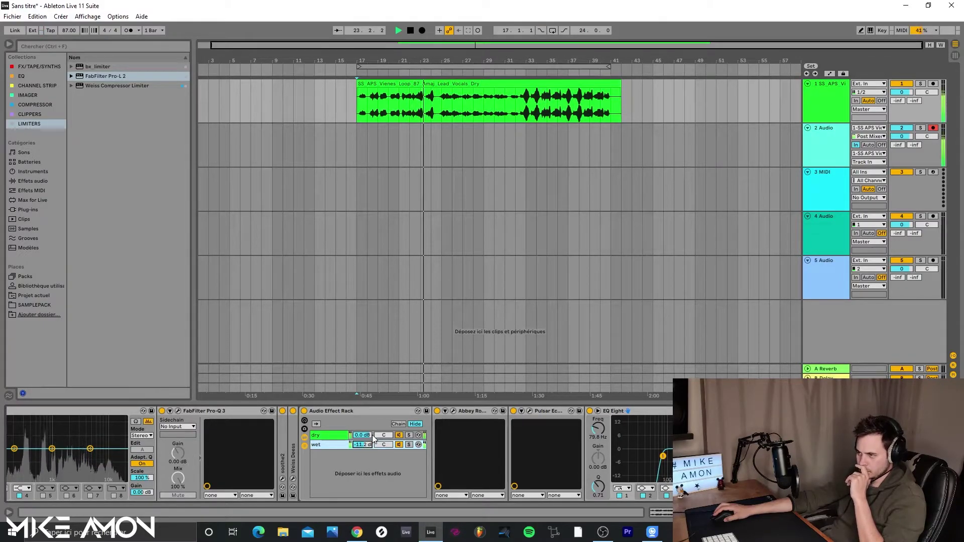
left_click_drag(374, 441, 369, 446)
key("space")
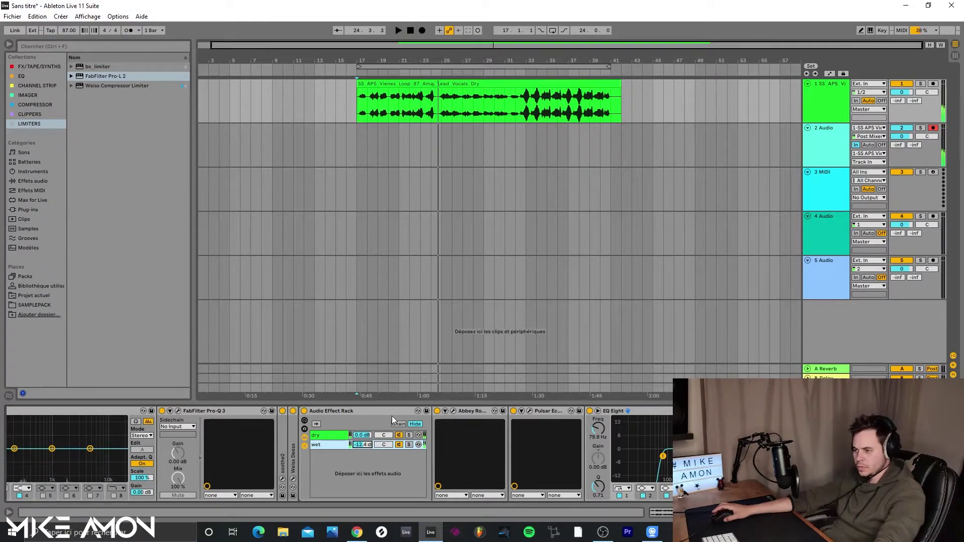
Add Compressor after EQ Eight in the wet chain and sidechain it to the lead vocal's Pre FX signal
left_click(36, 104)
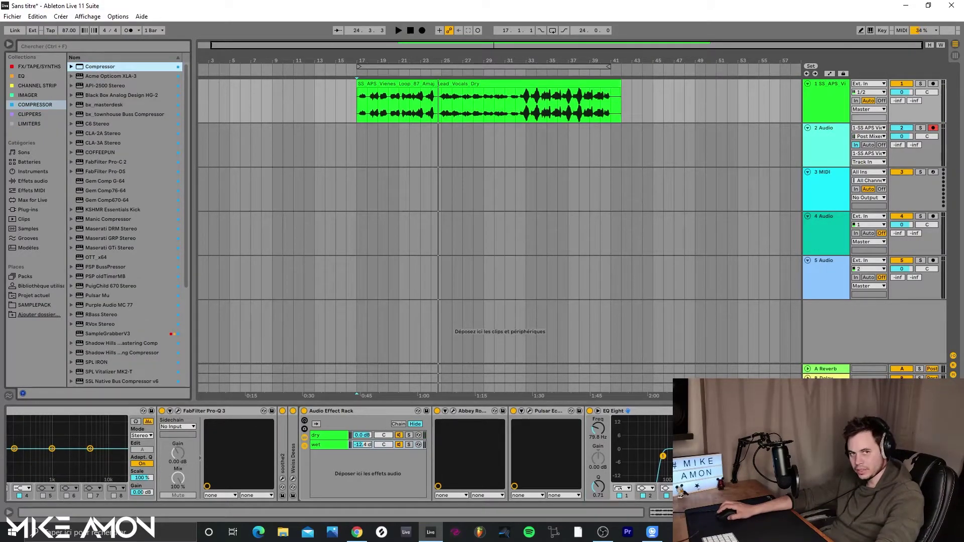
left_click(864, 437)
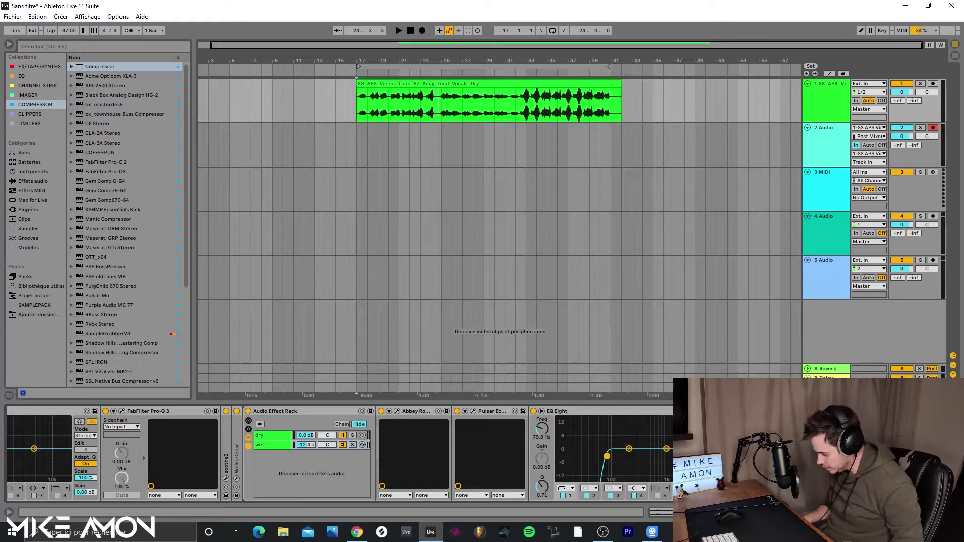
scroll(339, 454, "right", 3)
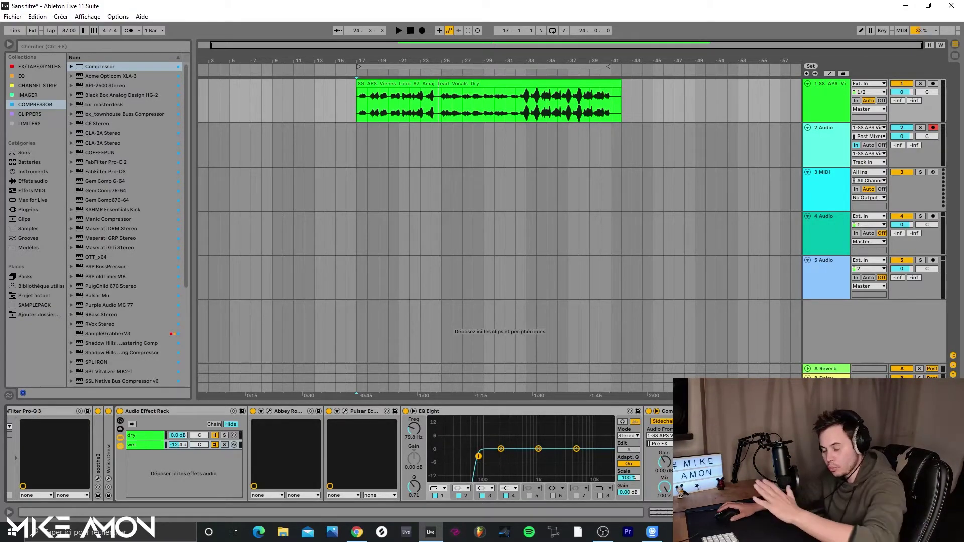
Play the vocal through the sidechained effects and lower the wet chain to -15.2 dB
key("space")
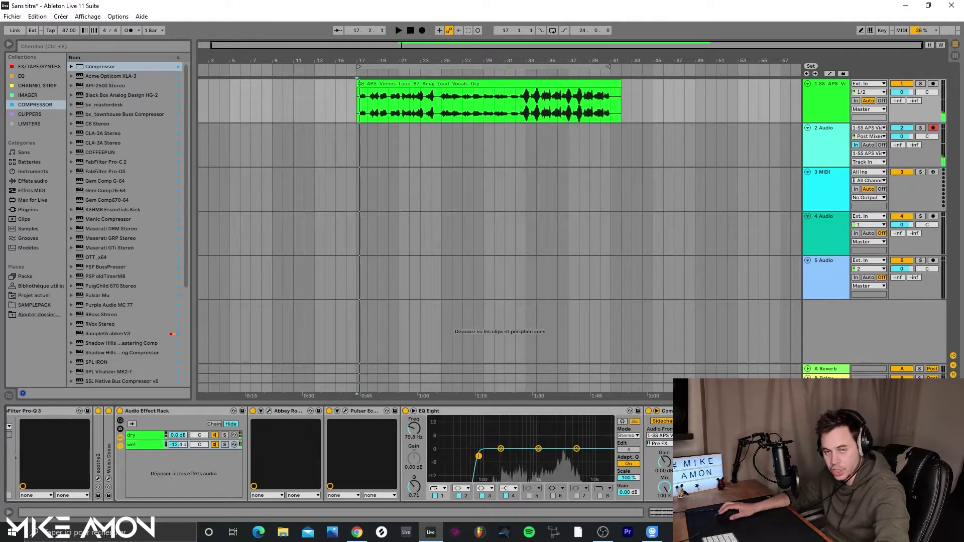
key("space")
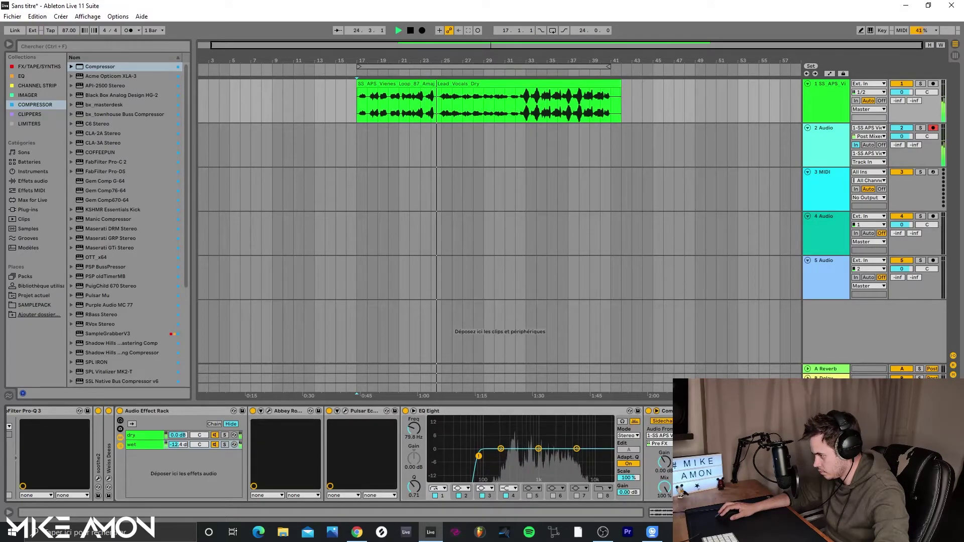
key("ctrl+s")
key("Escape")
key("ctrl+alt+p")
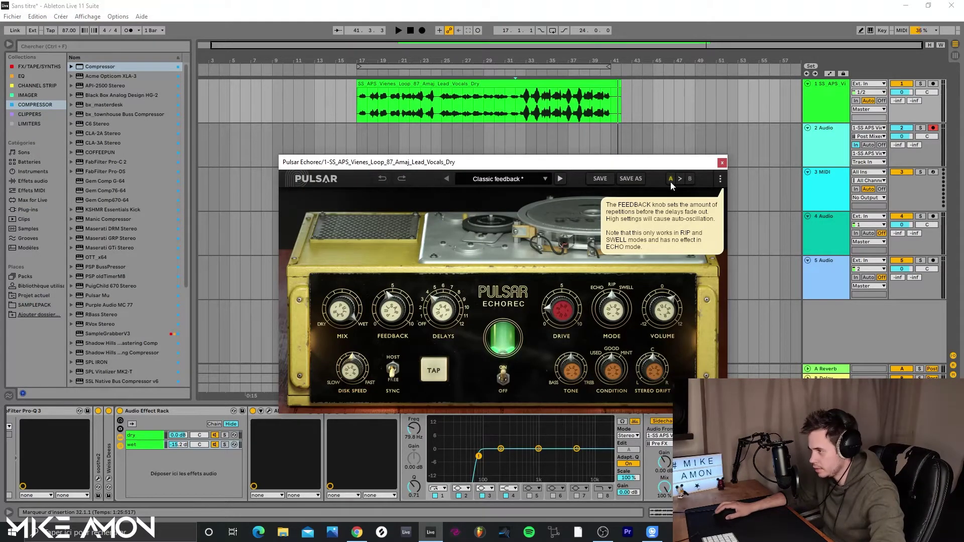
Close Pulsar Echorec and play the vocal repeatedly from bar 32 to hear the reverb and echo tails
left_click(721, 163)
key("space")
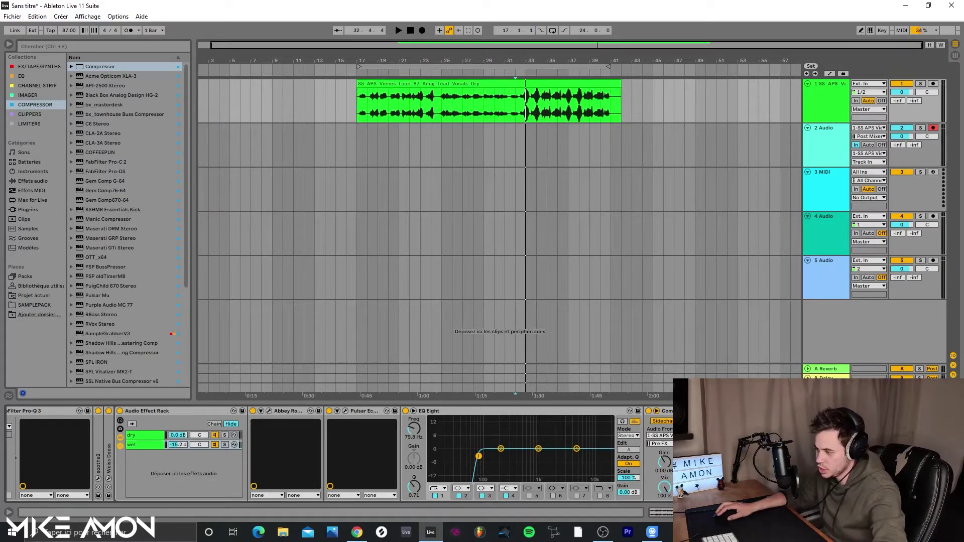
key("space")
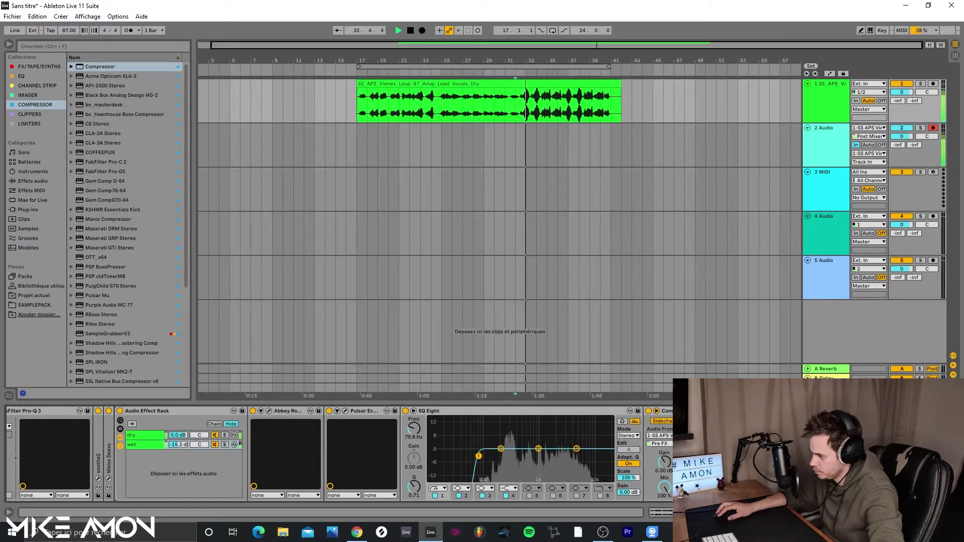
key("space")
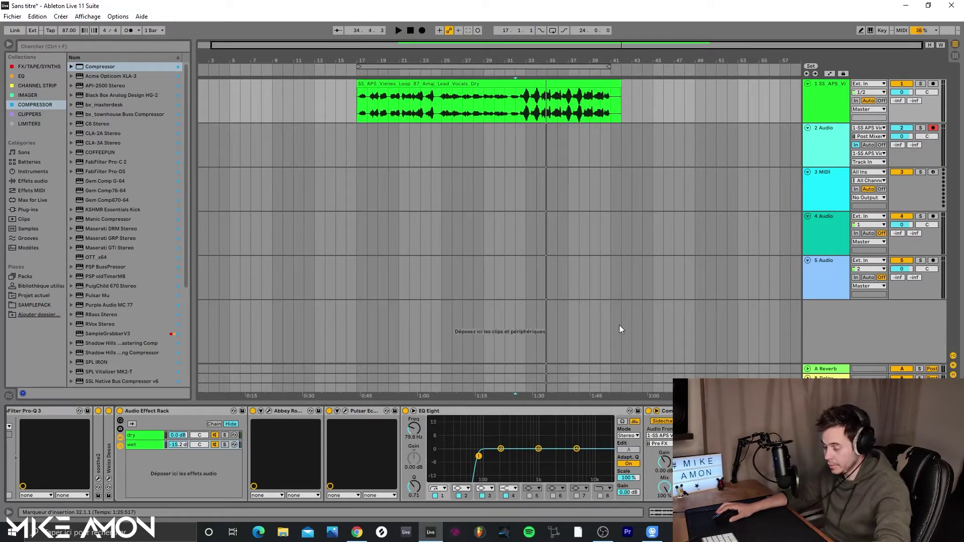
key("space")
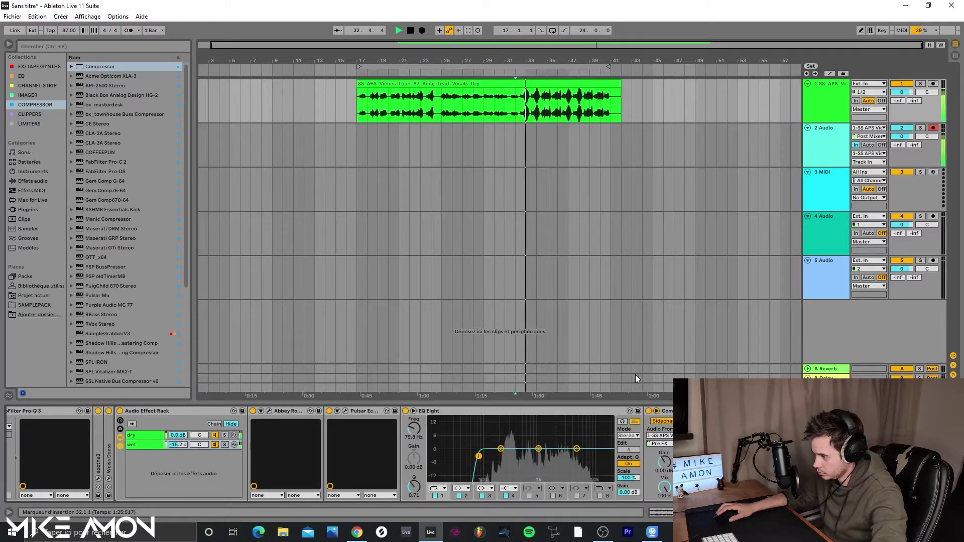
key("space")
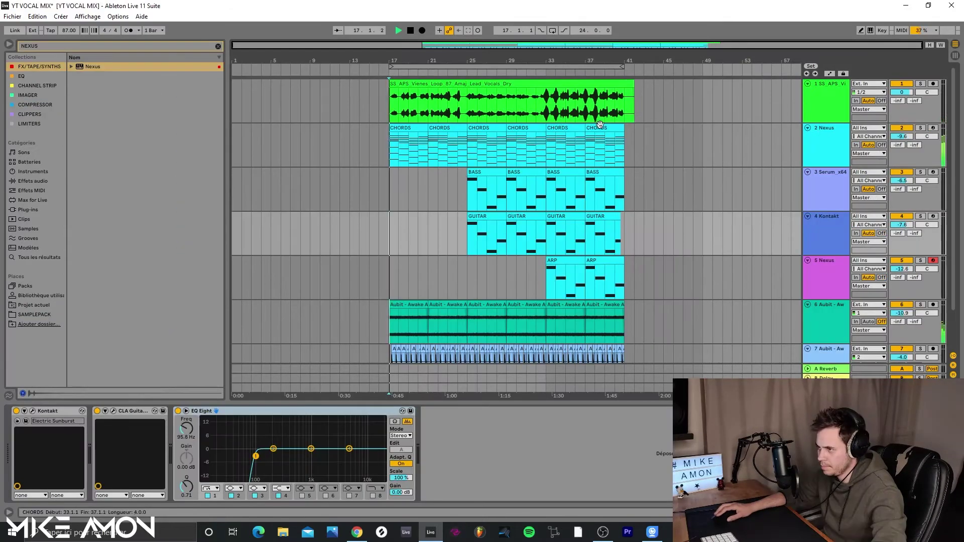
In the YT VOCAL MIX set, toggle the lead vocal's effect rack during playback to compare dry and processed sound
left_click(841, 107)
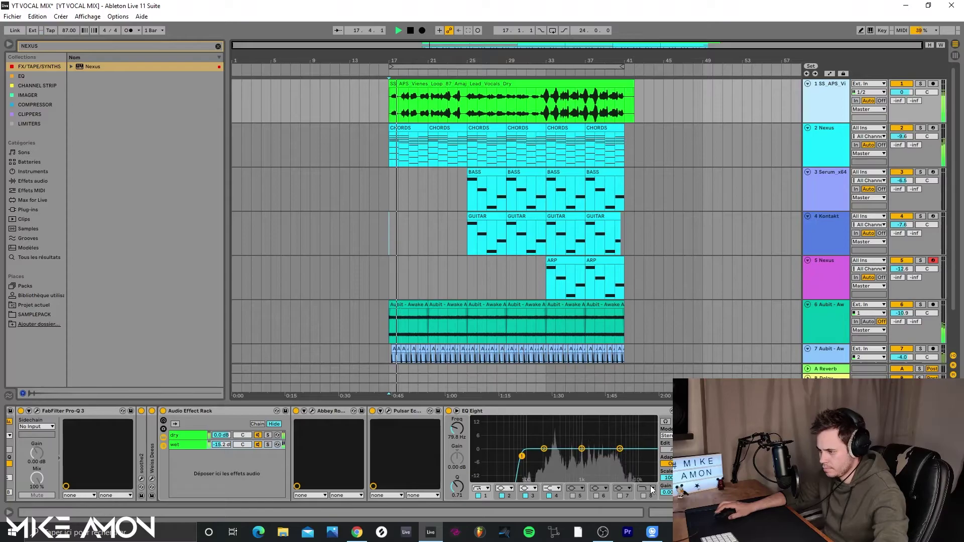
left_click(864, 513)
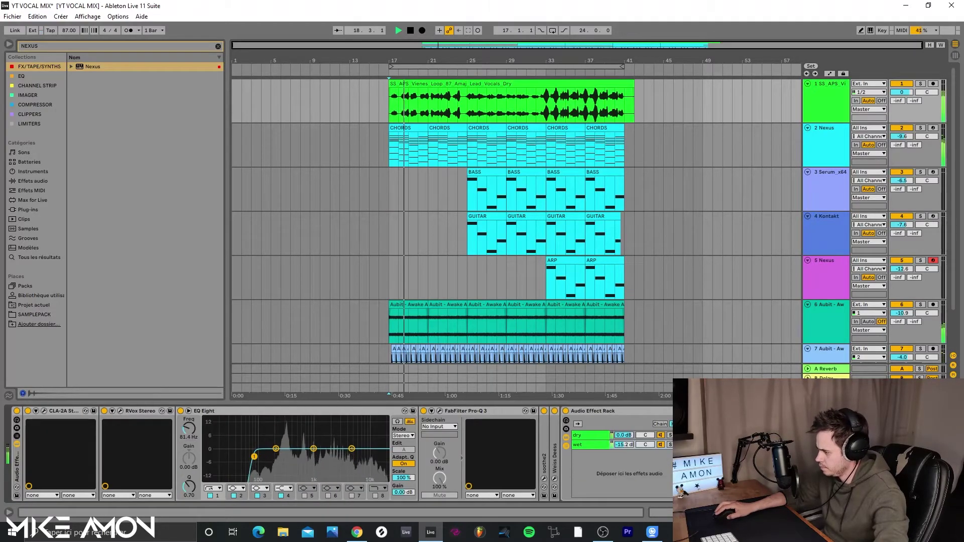
left_click(17, 411)
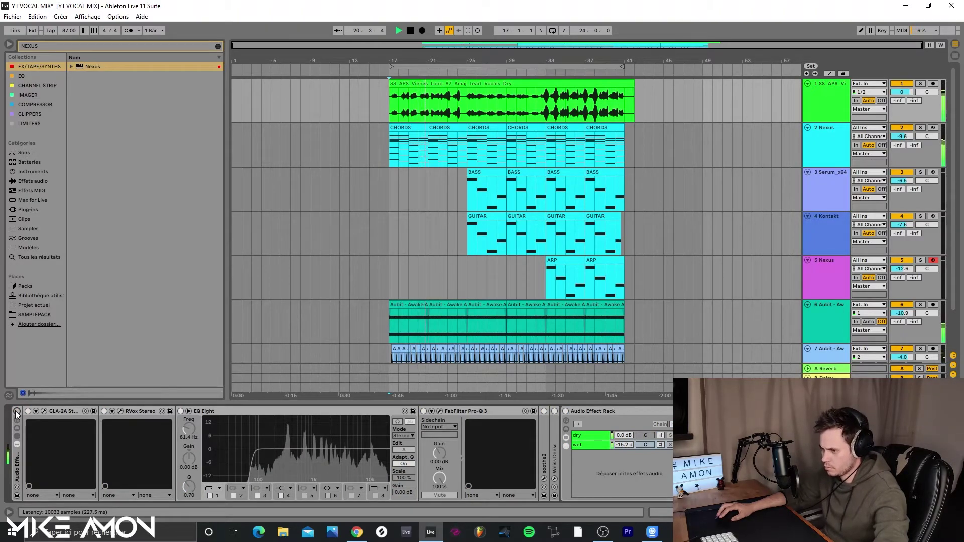
left_click(17, 411)
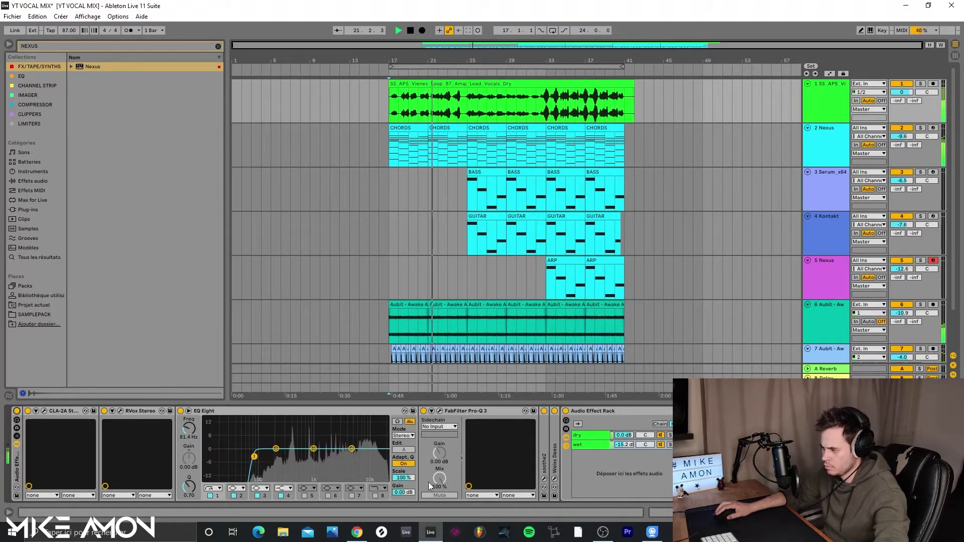
scroll(645, 488, "down", 5)
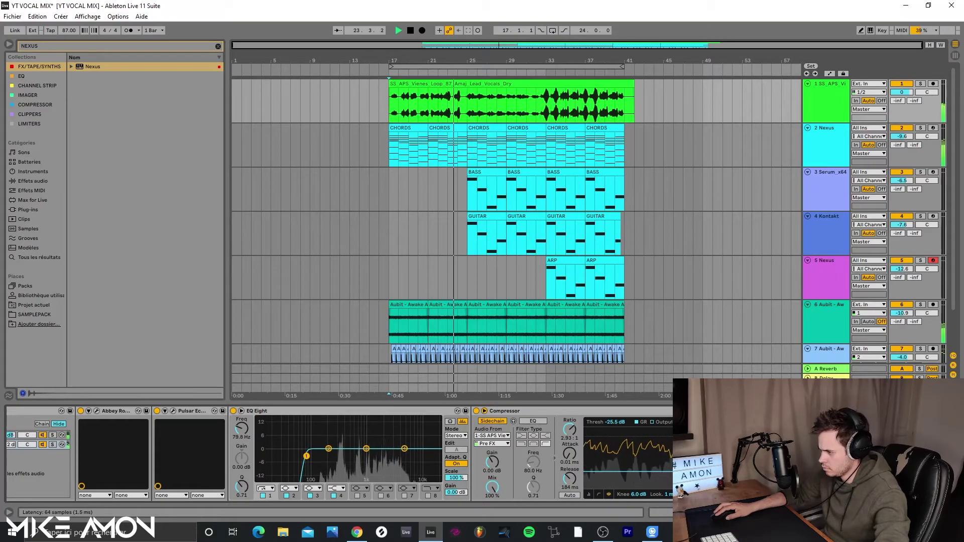
scroll(124, 427, "up", 5)
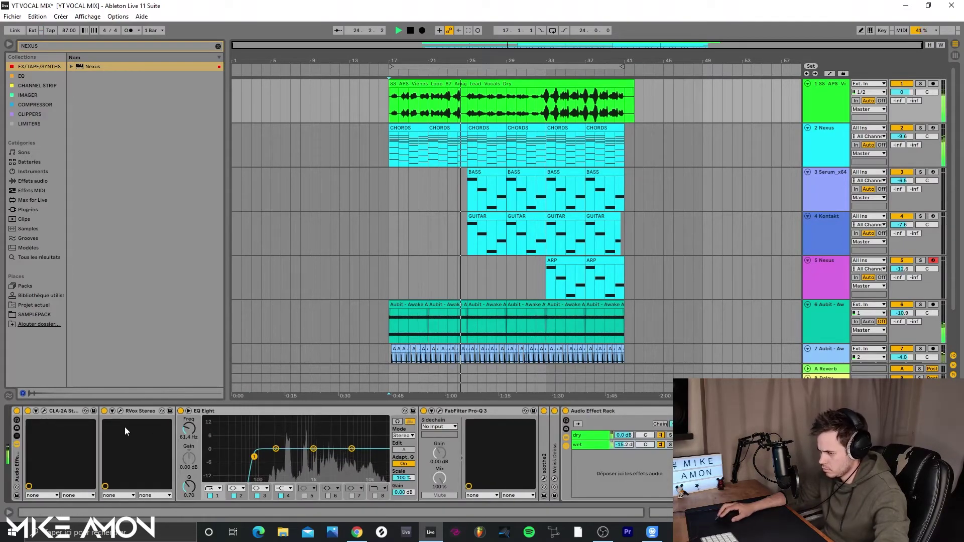
left_click(17, 411)
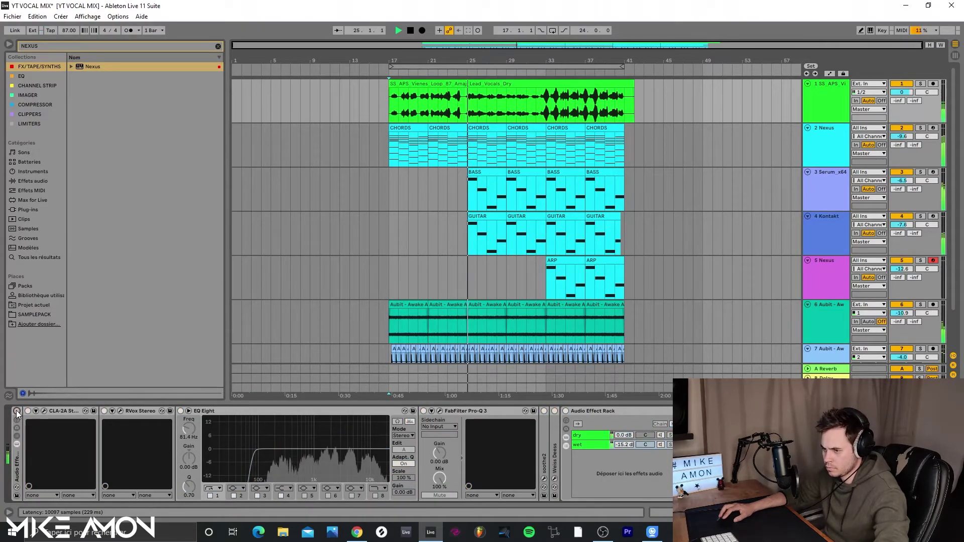
left_click(17, 412)
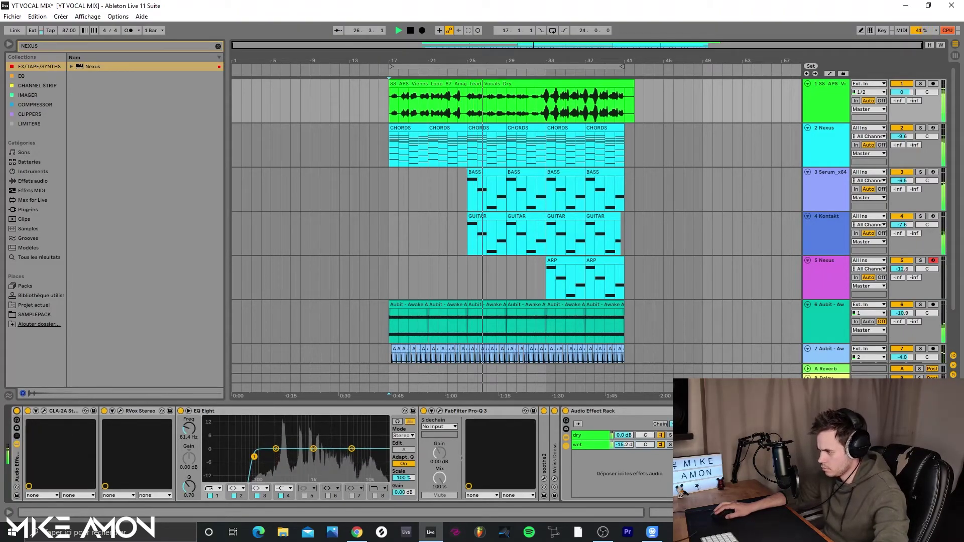
Raise the wet chain to -12.0 dB in the full mix and save the set
left_click_drag(623, 445, 623, 440)
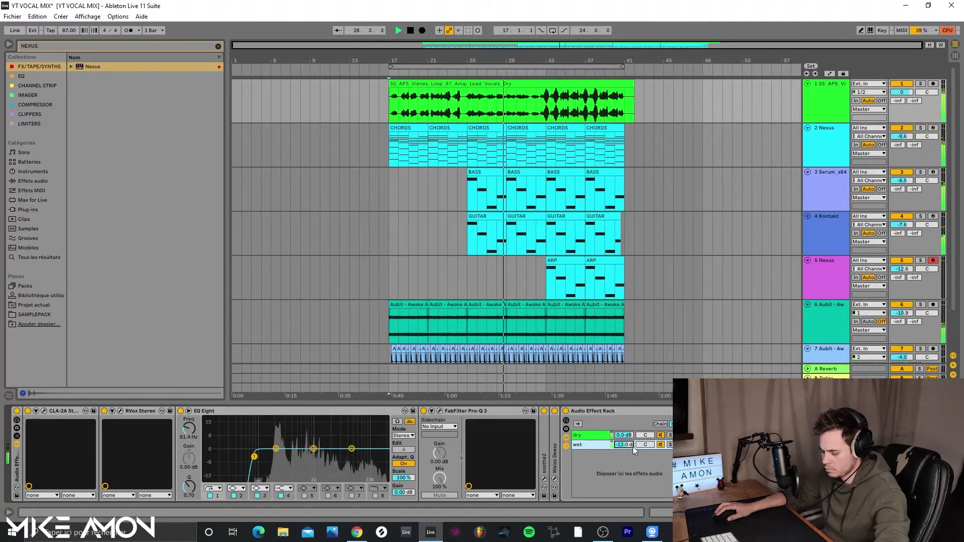
key("ctrl+s")
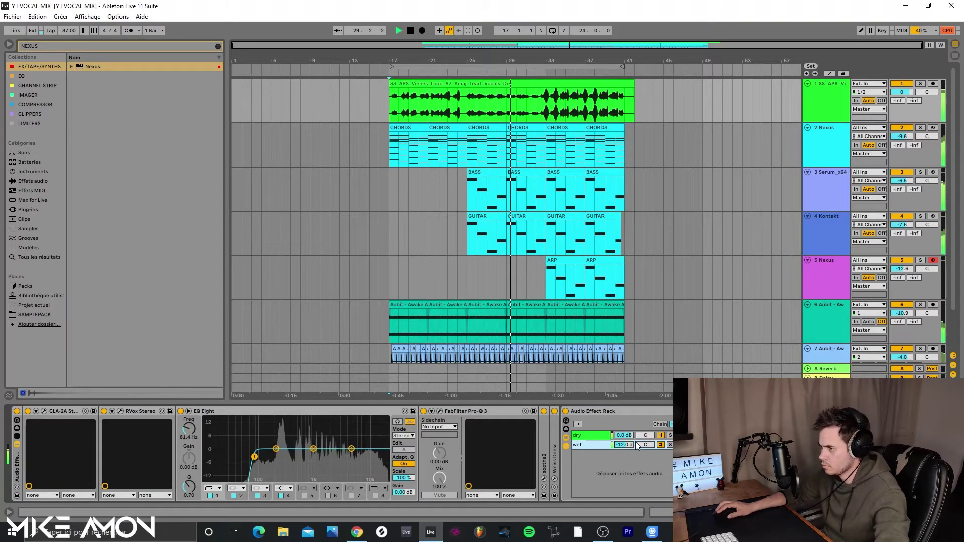
Bypass and re-enable the vocal rack during playback to compare the mix with the new wet level
left_click(17, 412)
left_click(16, 412)
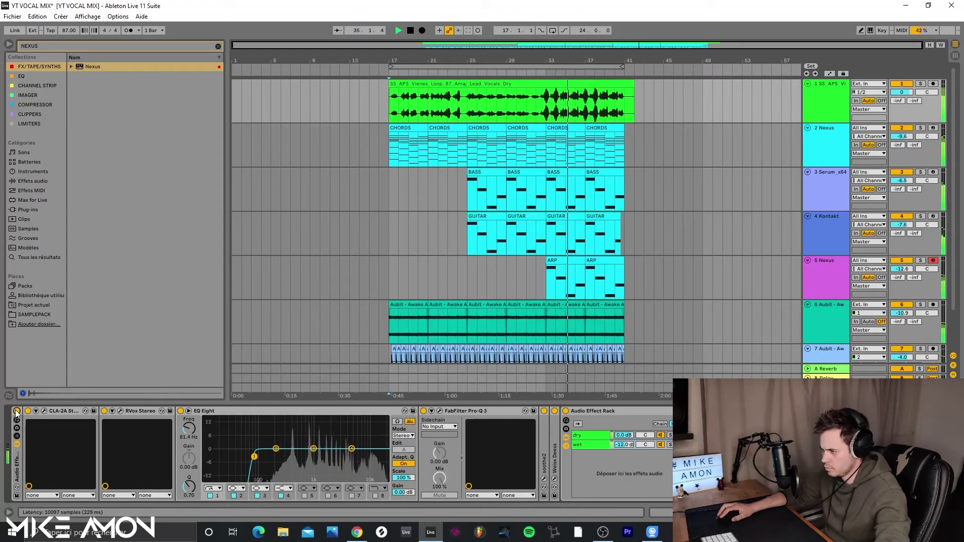
left_click(17, 412)
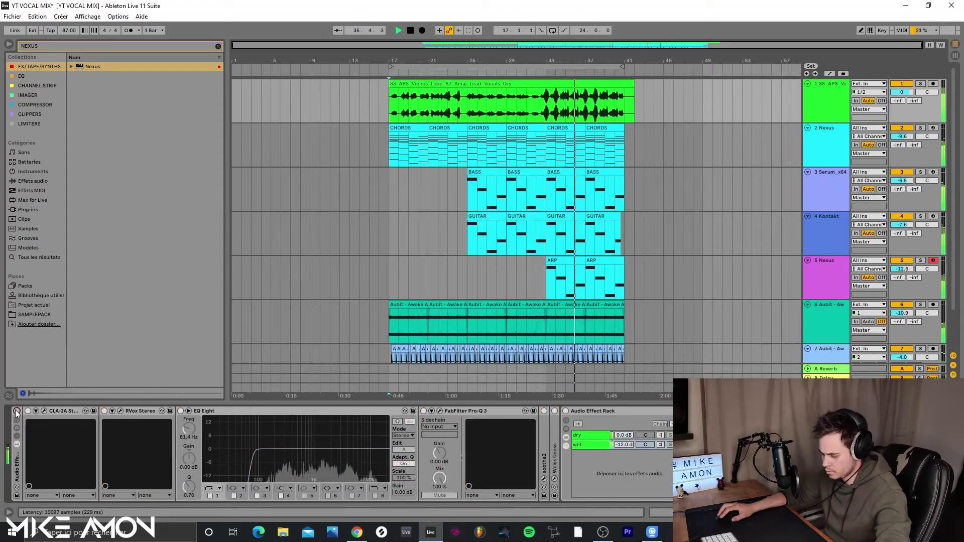
left_click(17, 412)
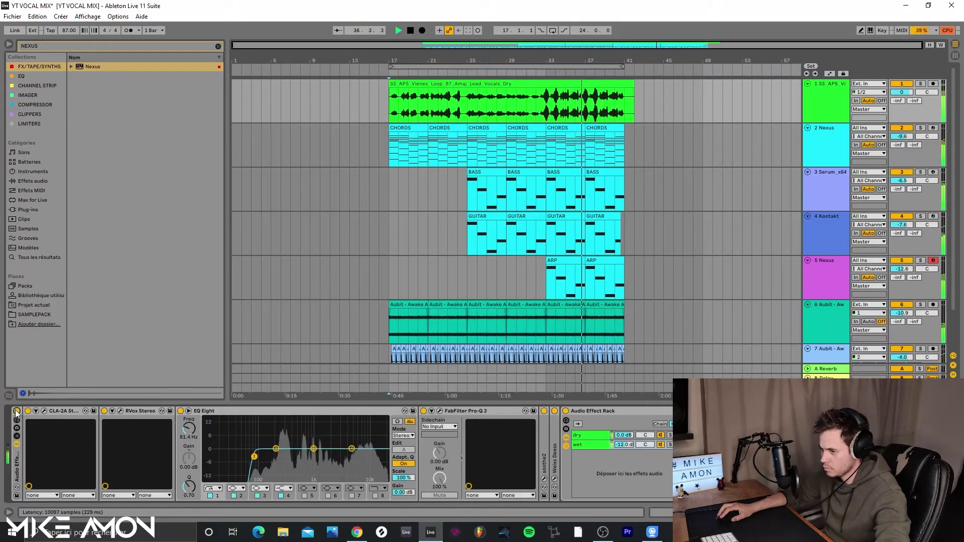